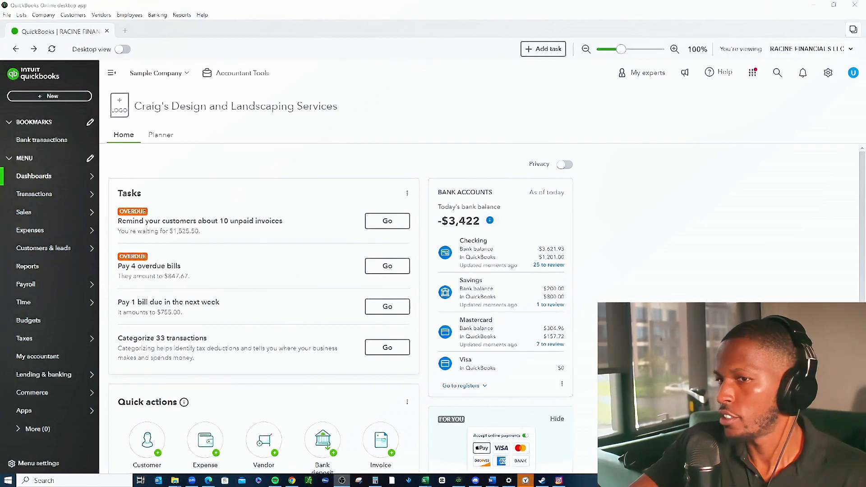
# Open the Balance Sheet report from the favorite reports and examine its assets, liabilities and equity.
pyautogui.moveTo(50, 230)
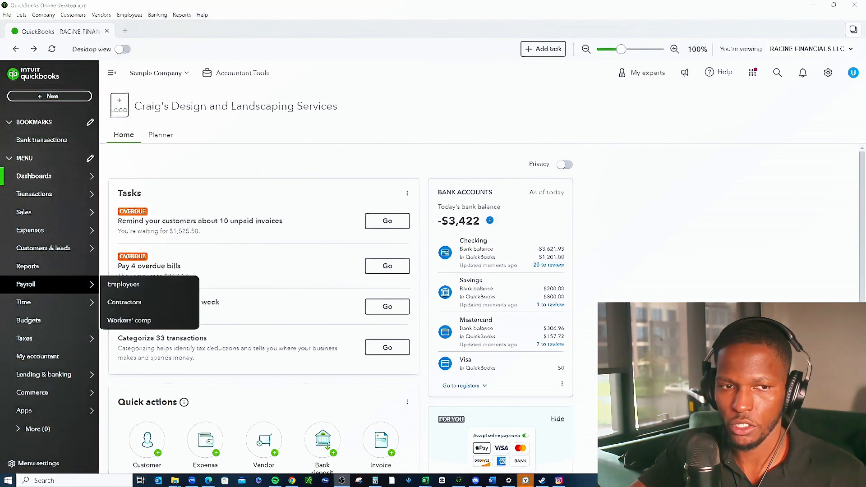
pyautogui.click(28, 266)
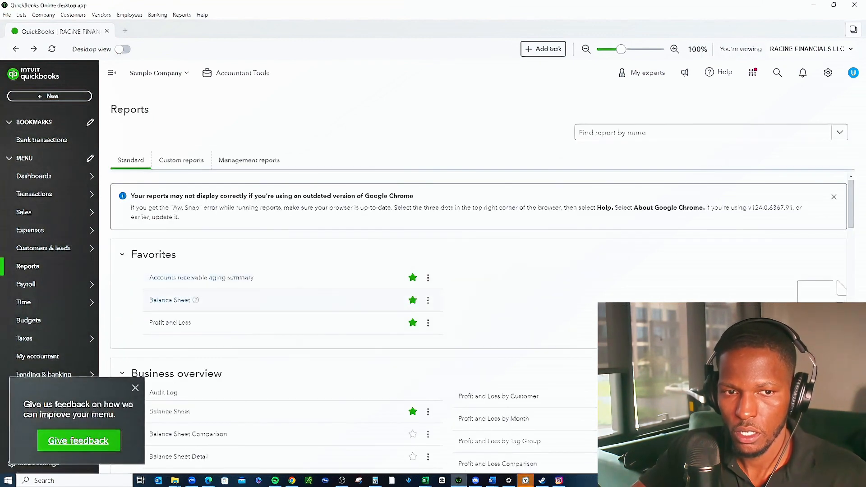
pyautogui.click(170, 300)
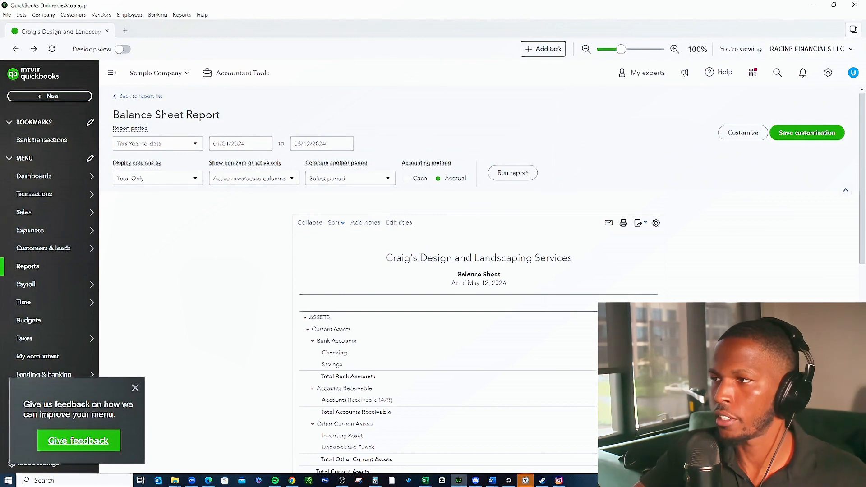
pyautogui.scroll(-1, 478, 270)
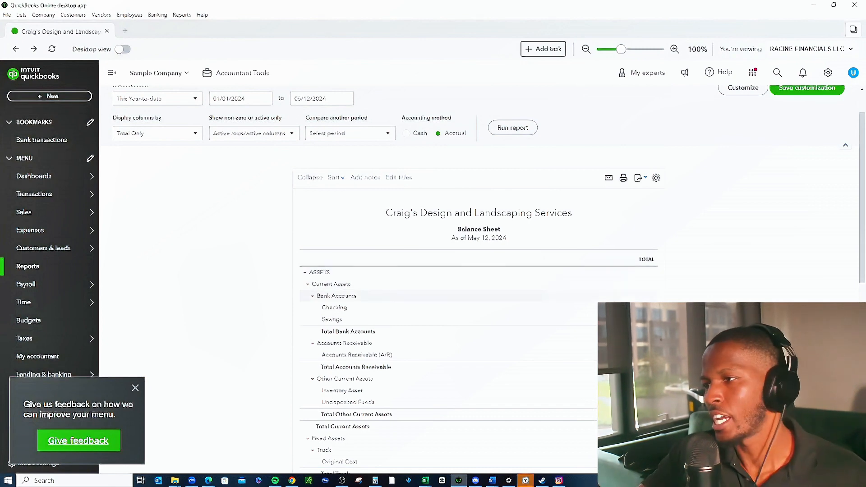
pyautogui.scroll(-1, 451, 316)
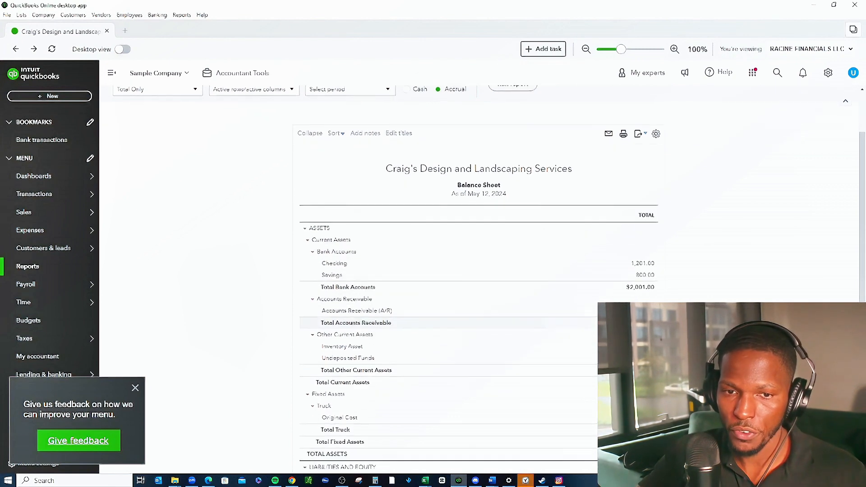
pyautogui.scroll(-1, 451, 334)
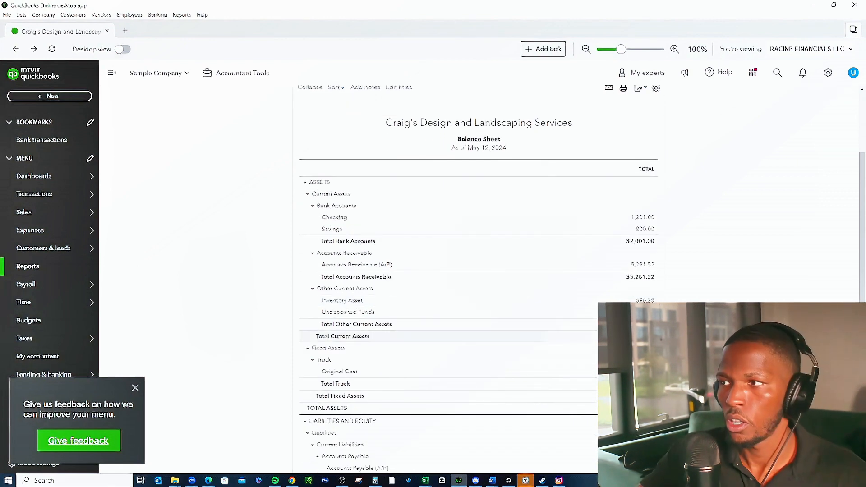
pyautogui.scroll(-3, 451, 338)
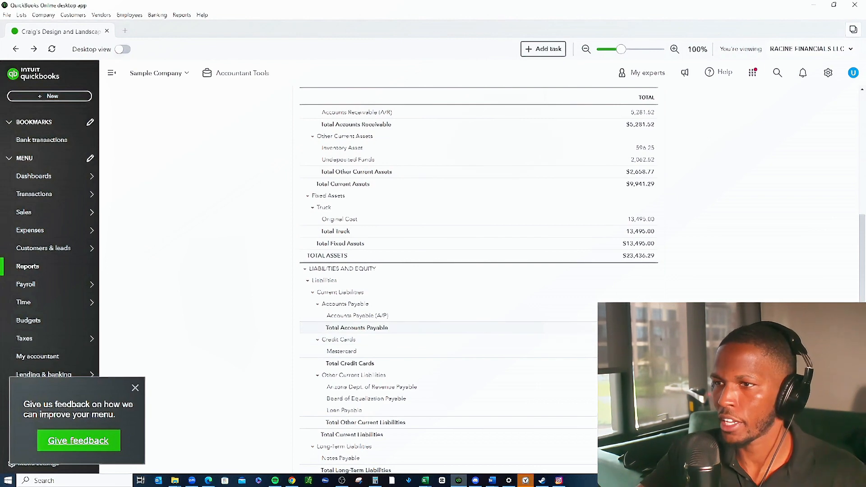
pyautogui.scroll(-3, 451, 352)
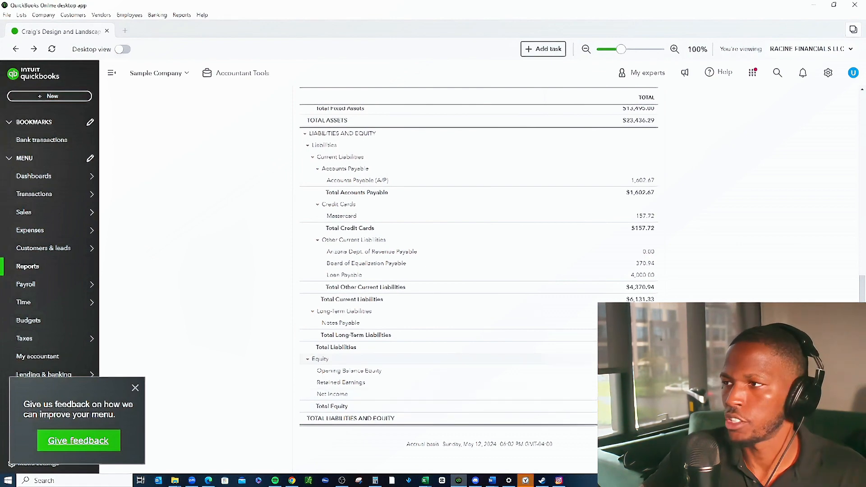
pyautogui.scroll(8, 451, 315)
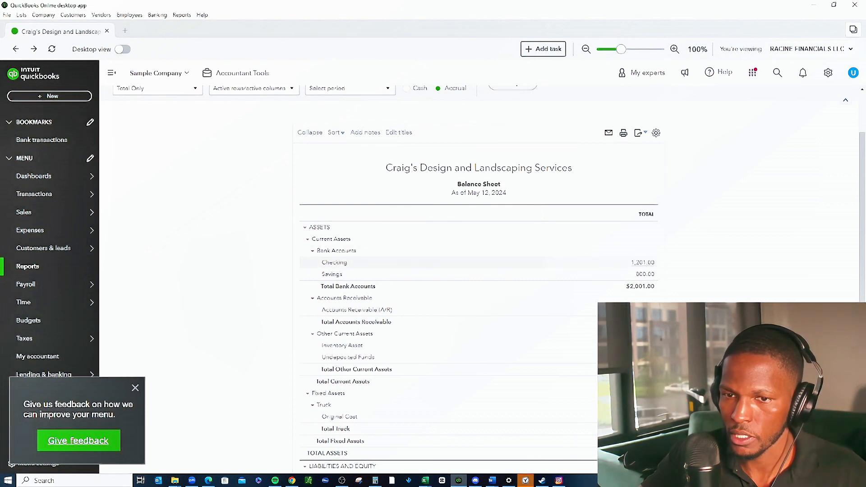
# Drill into the Checking balance, review its transaction report in classic view, and return to the Balance Sheet.
pyautogui.click(643, 263)
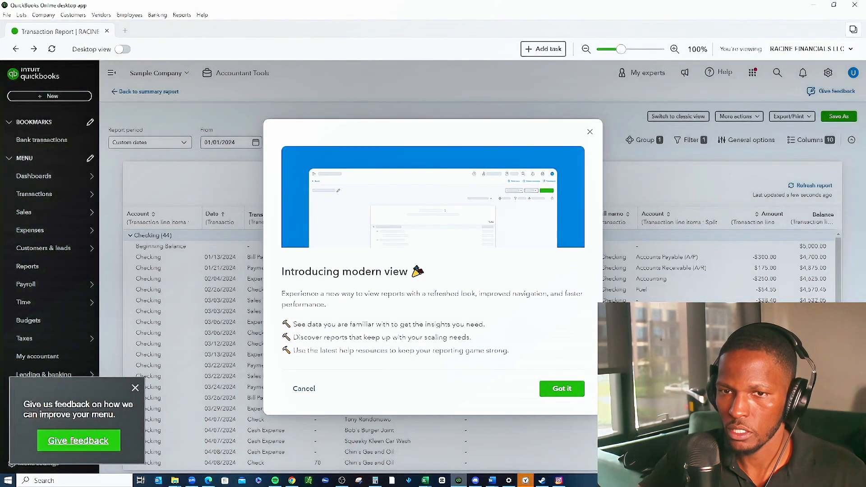
pyautogui.click(590, 132)
pyautogui.click(678, 117)
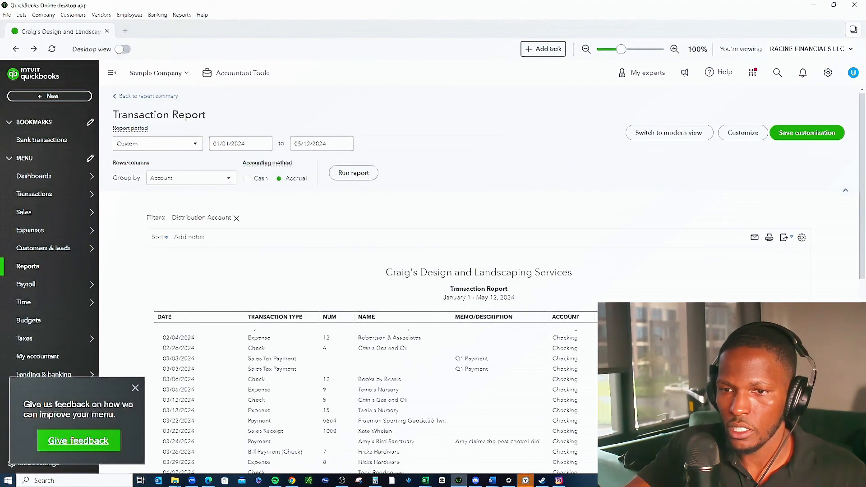
pyautogui.scroll(-2, 478, 279)
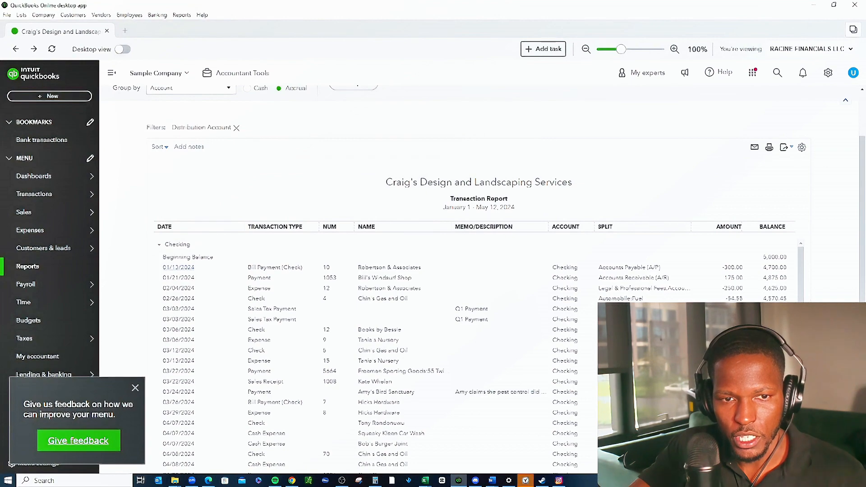
pyautogui.scroll(-8, 478, 270)
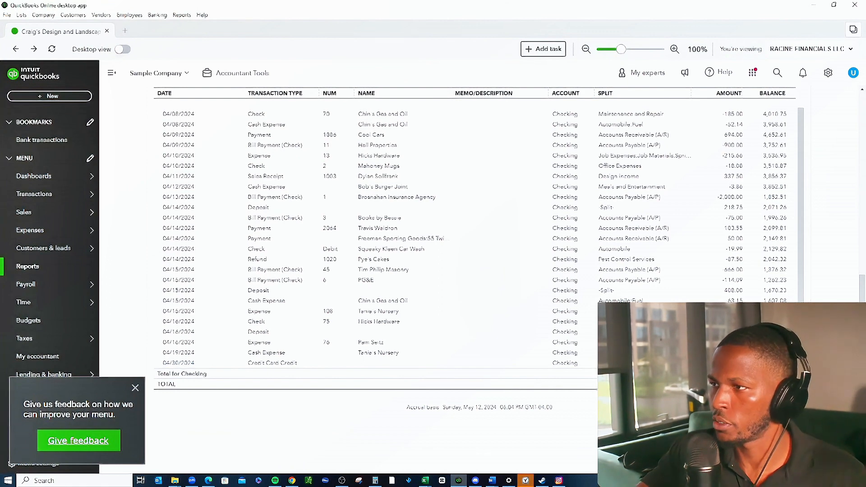
pyautogui.scroll(15, 473, 270)
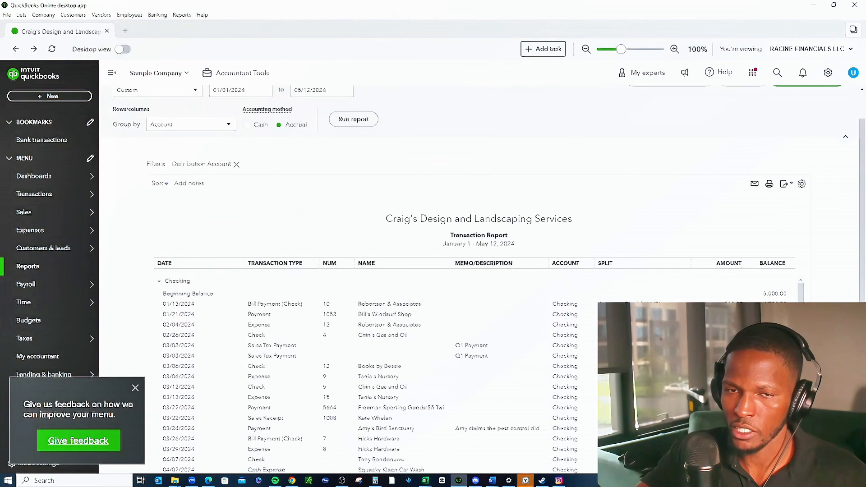
pyautogui.scroll(2, 473, 270)
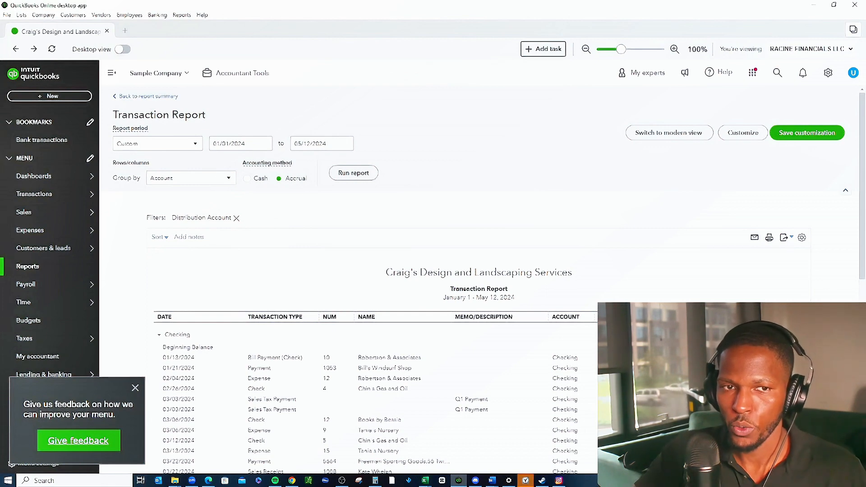
pyautogui.click(145, 96)
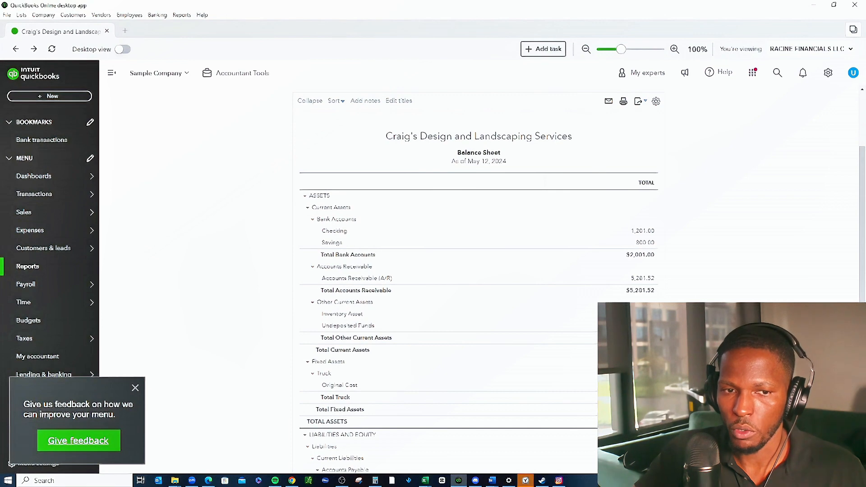
# Dismiss the menu feedback prompt, open the Bank transactions page, and close its bank connection message.
pyautogui.click(135, 388)
pyautogui.moveTo(50, 194)
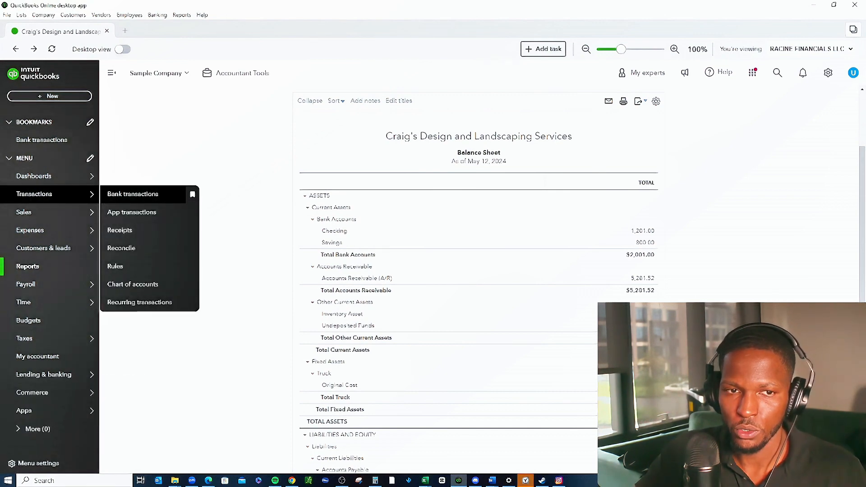
pyautogui.click(133, 194)
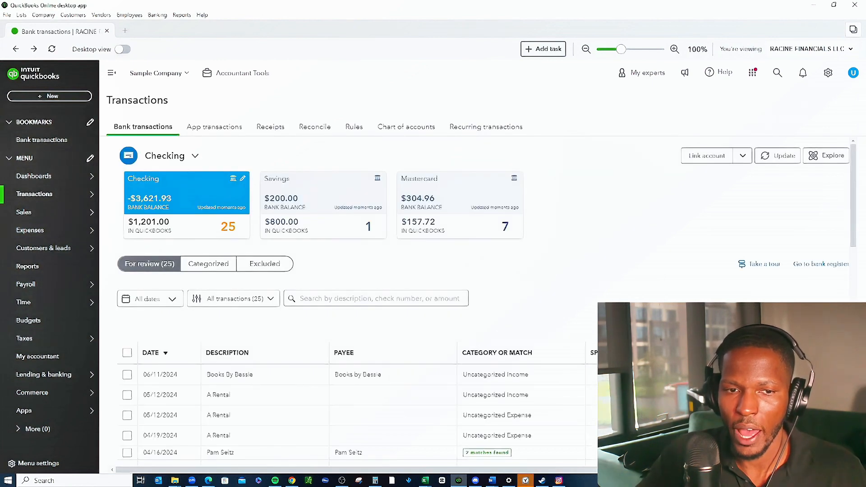
pyautogui.scroll(-1, 486, 301)
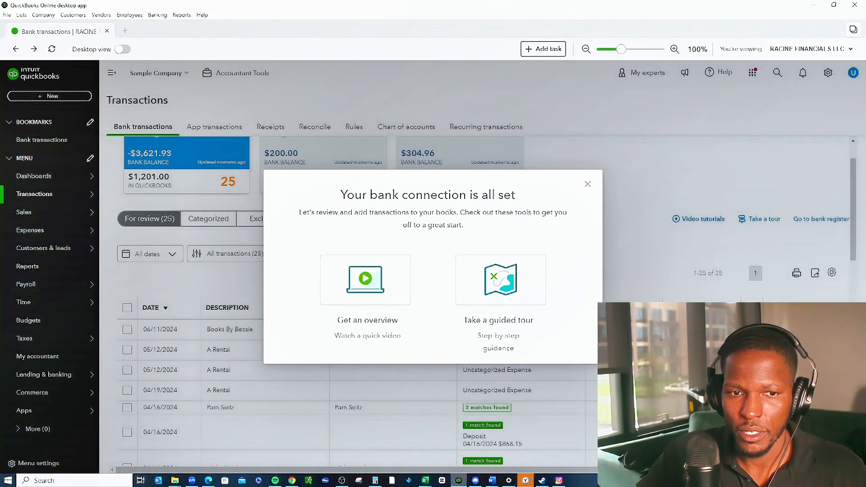
pyautogui.click(148, 100)
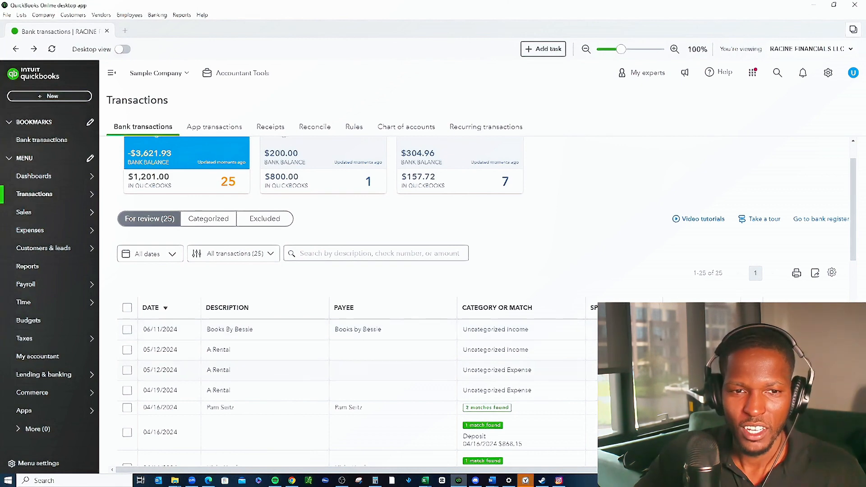
# Look through the Checking transactions awaiting review and view the banks available for linking an account, without connecting one.
pyautogui.scroll(-1, 486, 302)
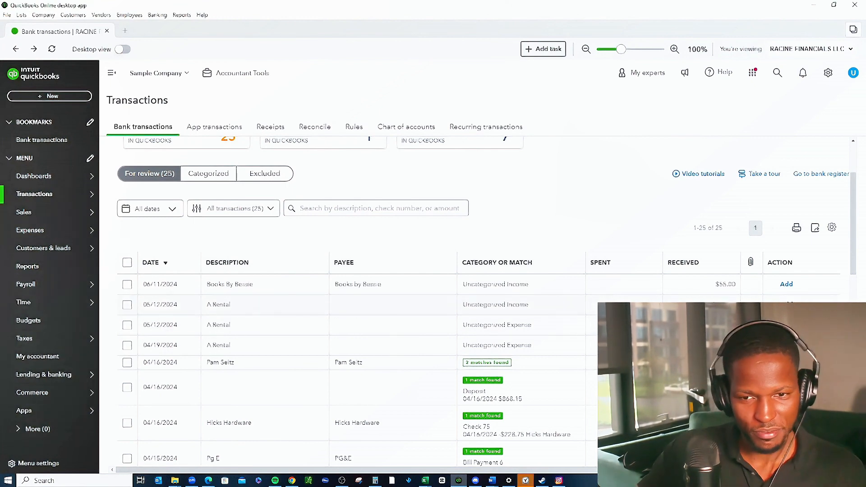
pyautogui.scroll(-2, 478, 316)
pyautogui.scroll(1, 478, 316)
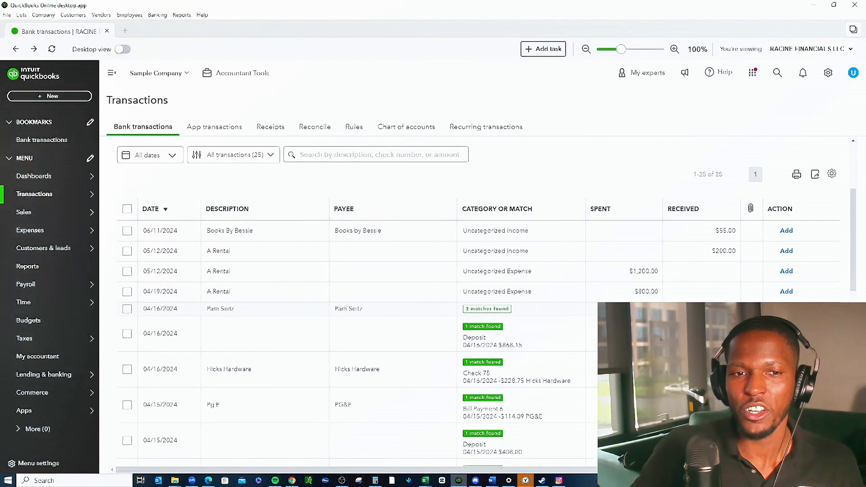
pyautogui.scroll(2, 486, 307)
pyautogui.scroll(-4, 478, 306)
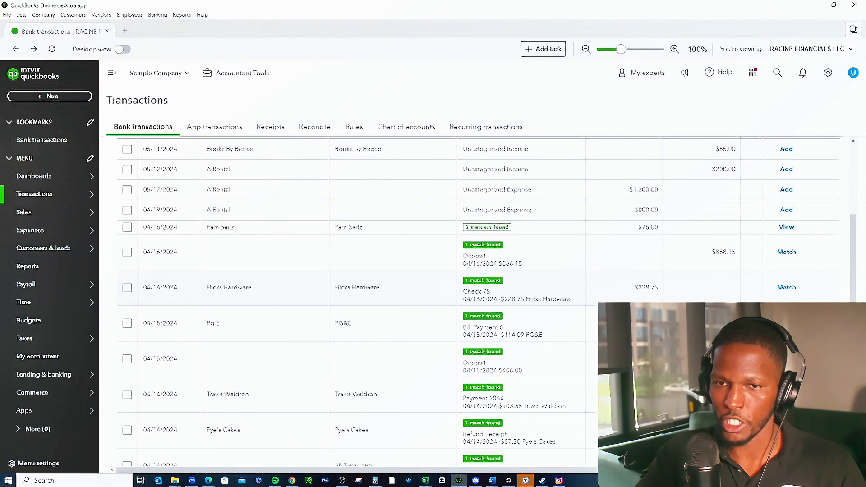
pyautogui.scroll(5, 491, 310)
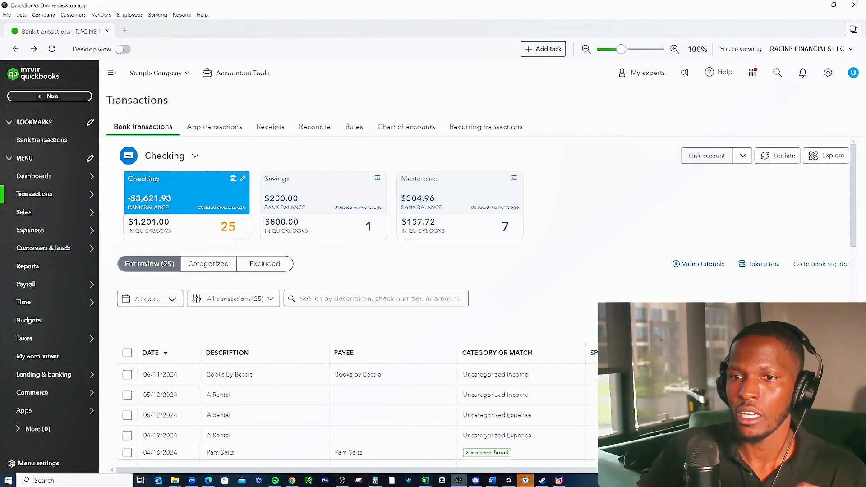
pyautogui.click(707, 156)
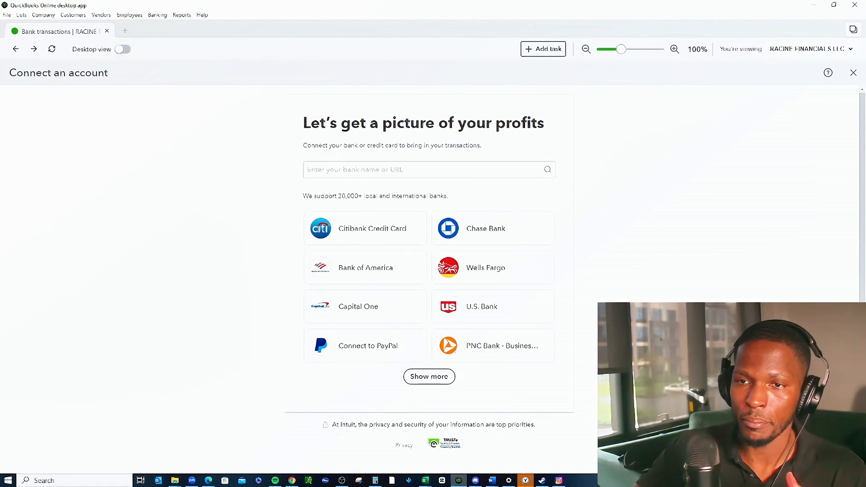
pyautogui.click(852, 72)
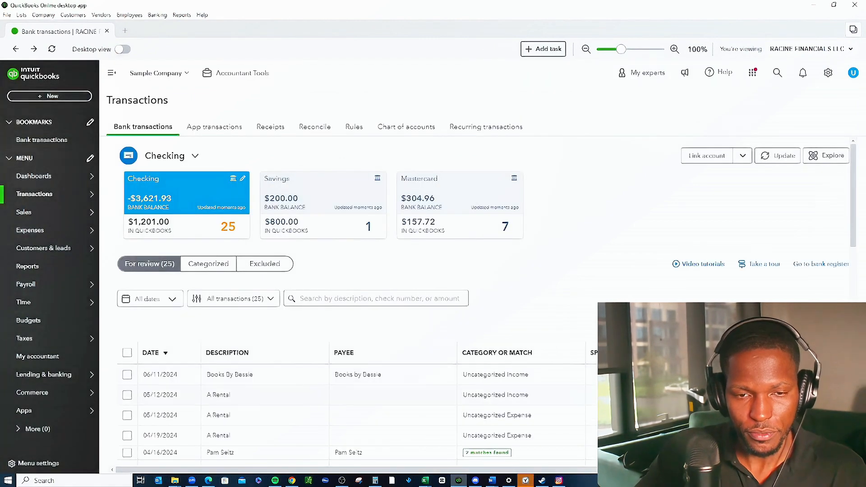
# Match the 04/16/2024 bank transaction for $868.15 to its suggested deposit.
pyautogui.scroll(-3, 451, 271)
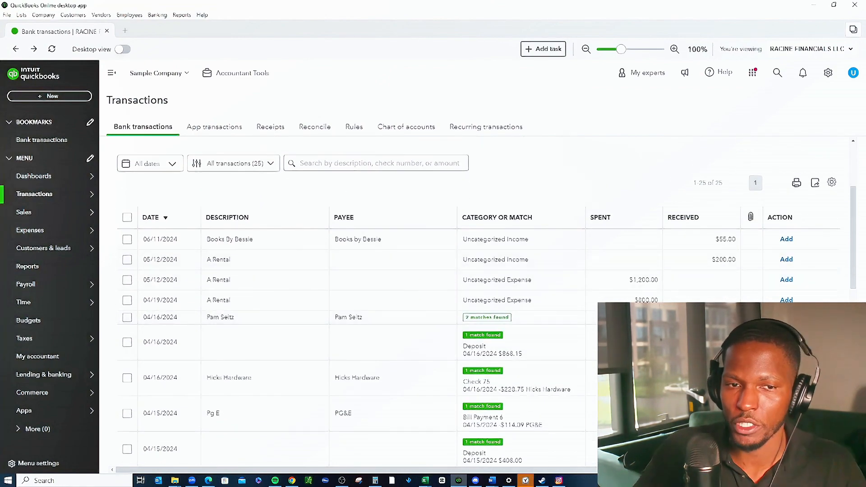
pyautogui.scroll(-2, 451, 271)
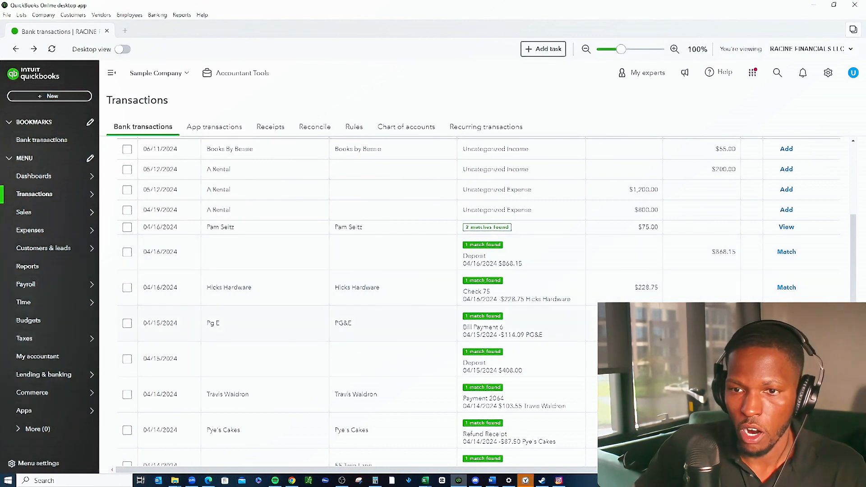
pyautogui.scroll(2, 451, 271)
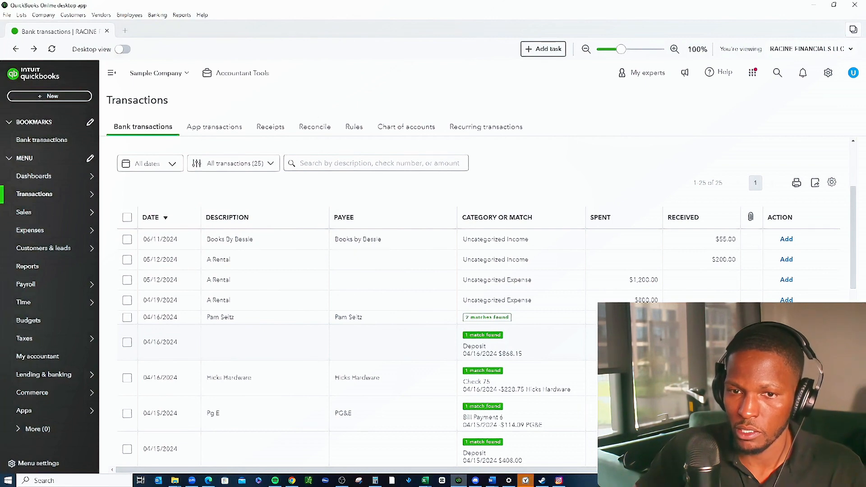
pyautogui.click(392, 342)
pyautogui.scroll(-2, 392, 343)
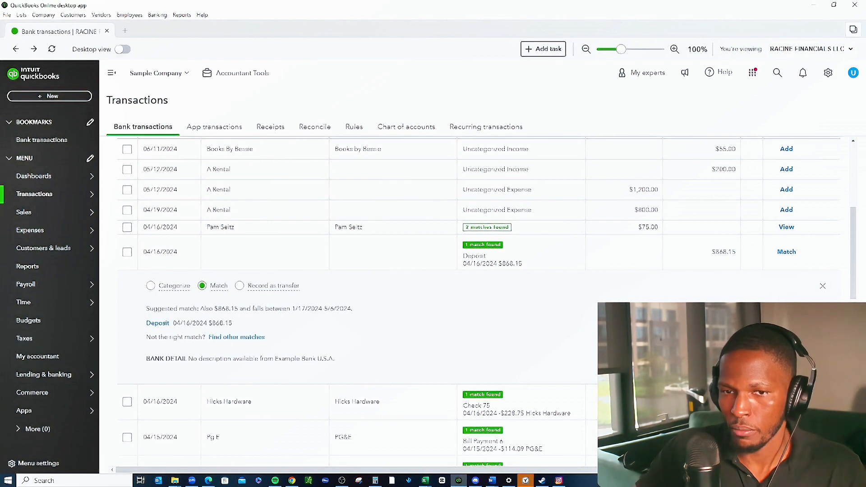
pyautogui.click(817, 365)
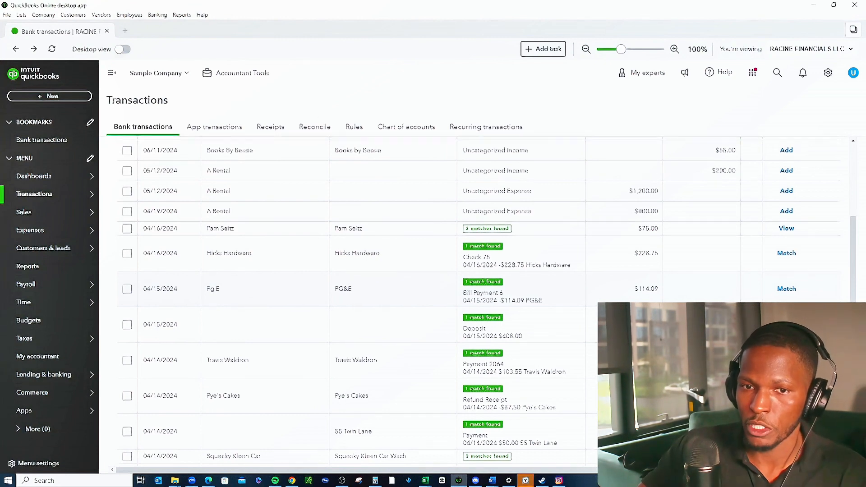
# Match the 04/15/2024 PG&E bank transaction to the suggested Bill Payment 6.
pyautogui.scroll(2, 478, 270)
pyautogui.click(393, 378)
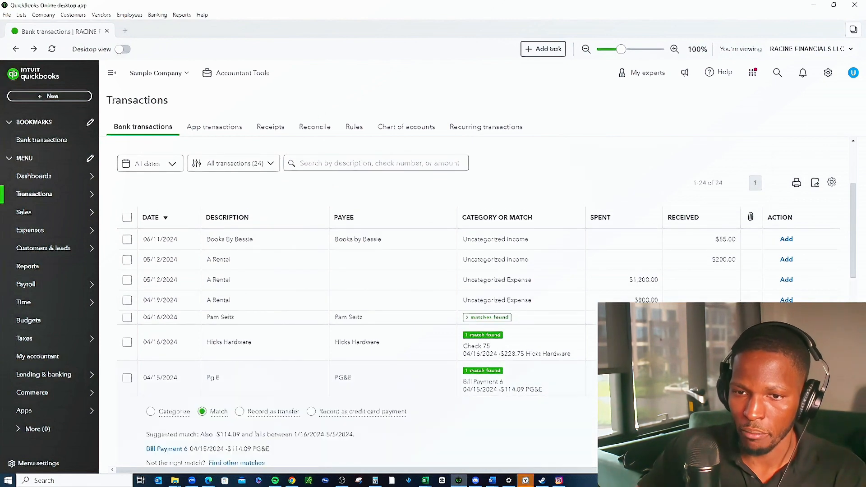
pyautogui.scroll(-2, 392, 378)
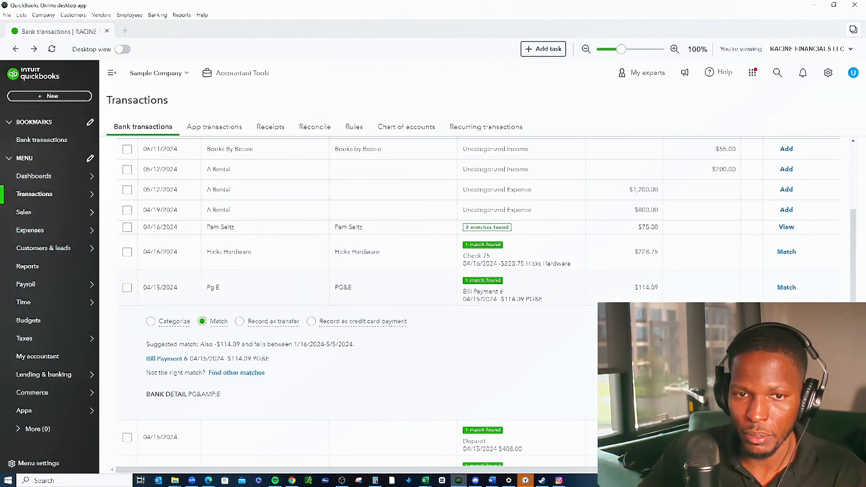
pyautogui.click(812, 322)
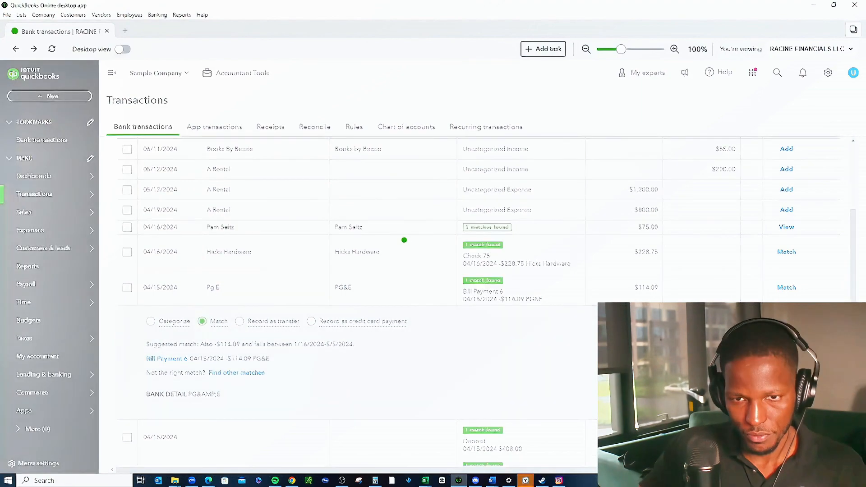
pyautogui.scroll(-6, 478, 303)
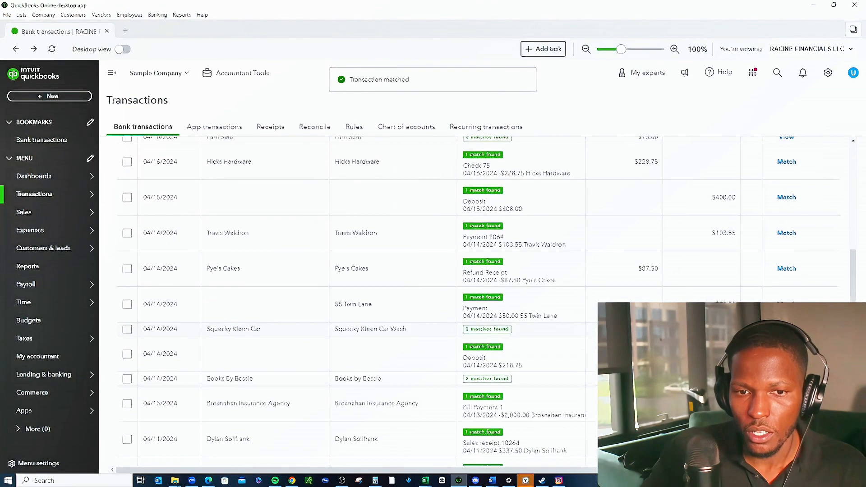
# Look through the remaining Checking transactions awaiting review and their suggested matches.
pyautogui.scroll(-3, 478, 302)
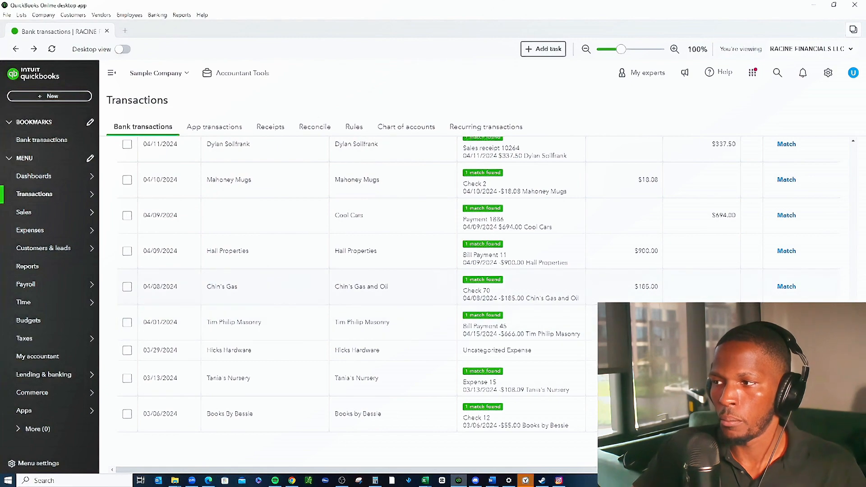
pyautogui.scroll(7, 478, 302)
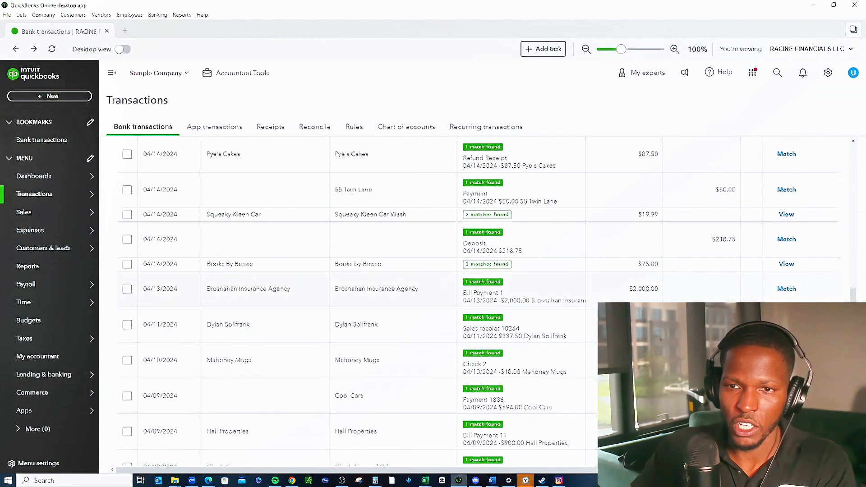
pyautogui.scroll(5, 478, 302)
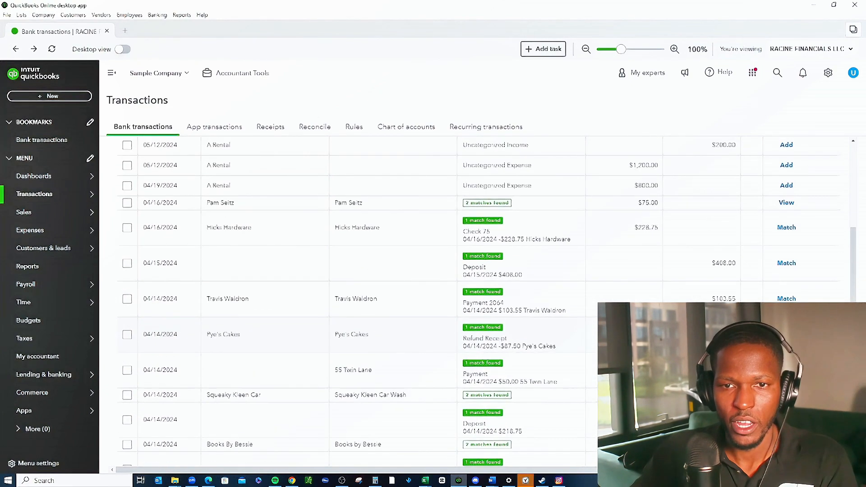
pyautogui.scroll(-5, 478, 302)
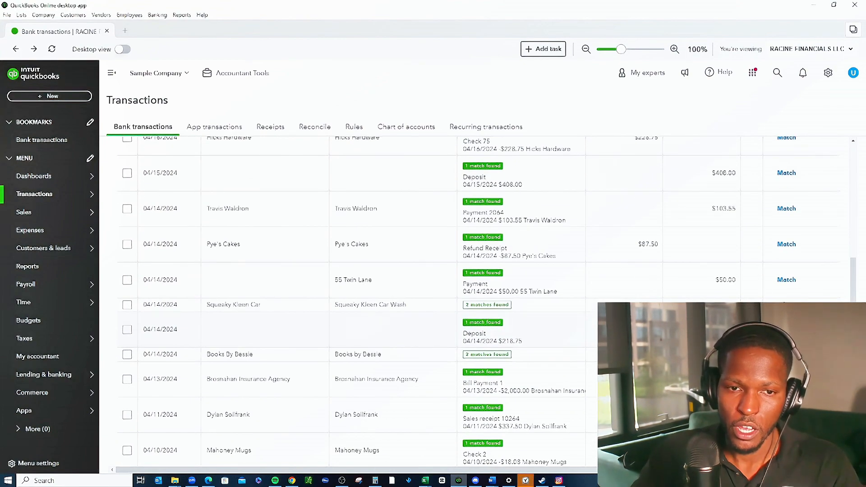
pyautogui.scroll(-2, 478, 302)
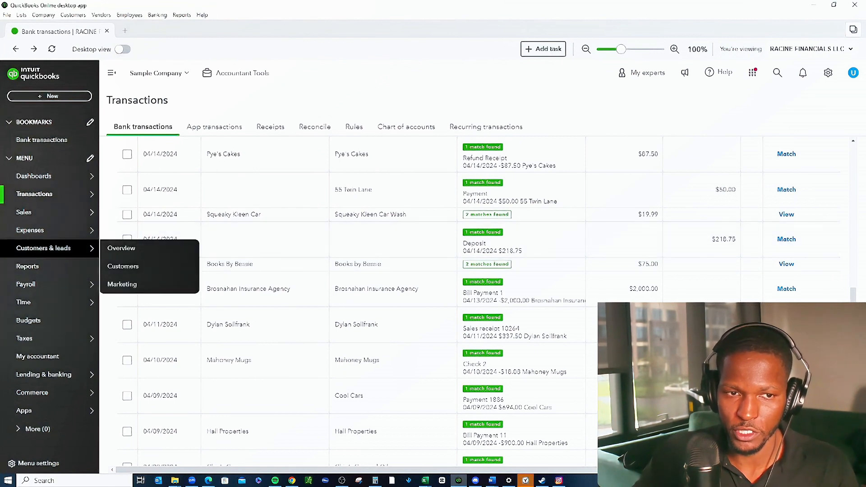
# Open the Chart of accounts and look through the listed accounts, from the bank accounts down to the income accounts.
pyautogui.moveTo(30, 230)
pyautogui.moveTo(35, 194)
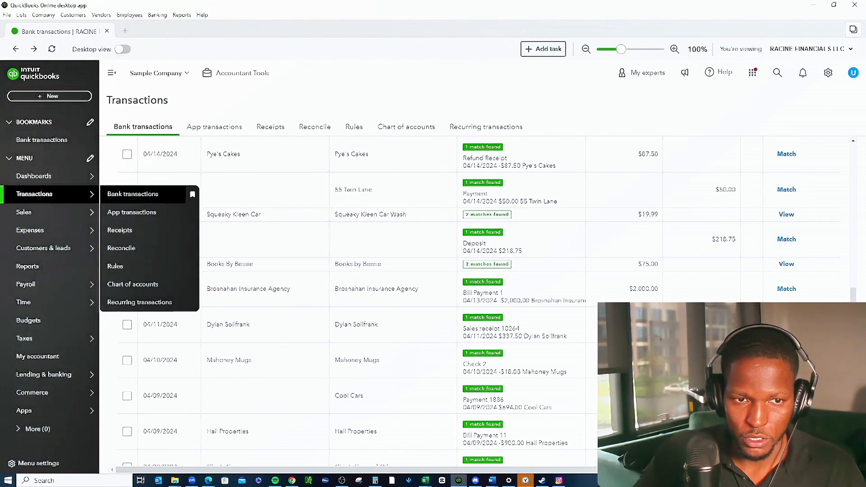
pyautogui.click(133, 284)
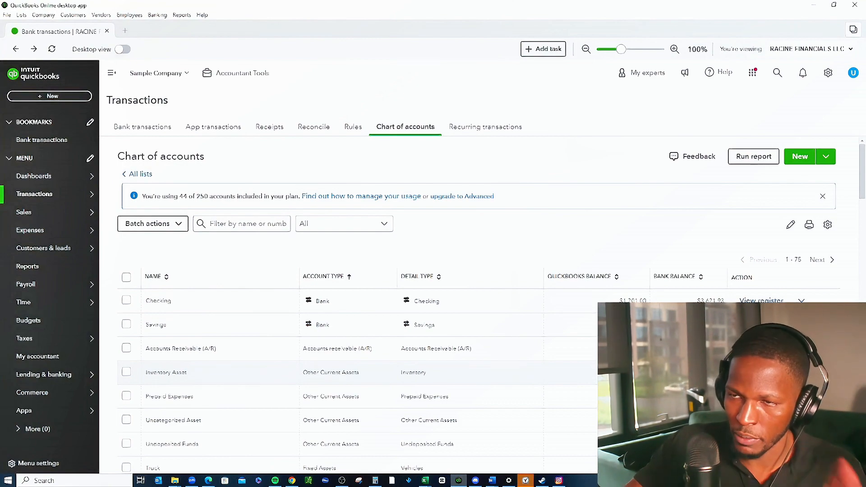
pyautogui.scroll(-5, 478, 316)
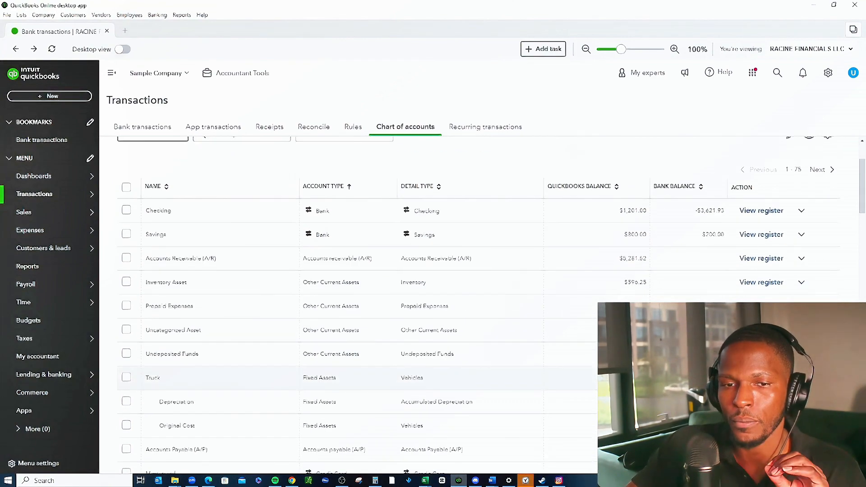
pyautogui.scroll(-4, 357, 311)
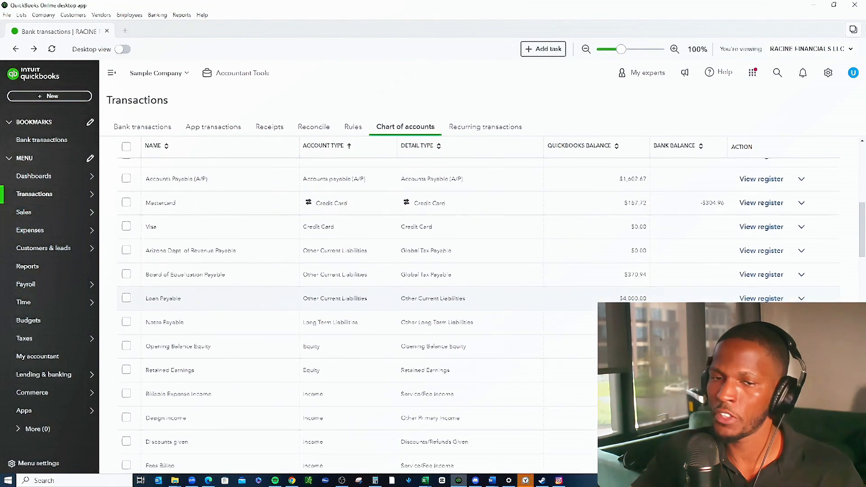
pyautogui.scroll(-1, 356, 311)
pyautogui.scroll(-3, 356, 315)
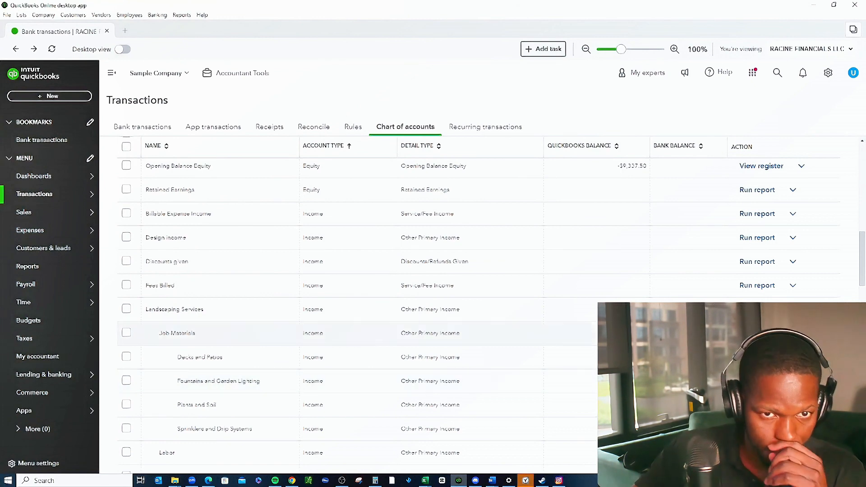
pyautogui.scroll(2, 270, 331)
# Return to the Bank transactions page and view the Checking transactions for review.
pyautogui.moveTo(64, 285)
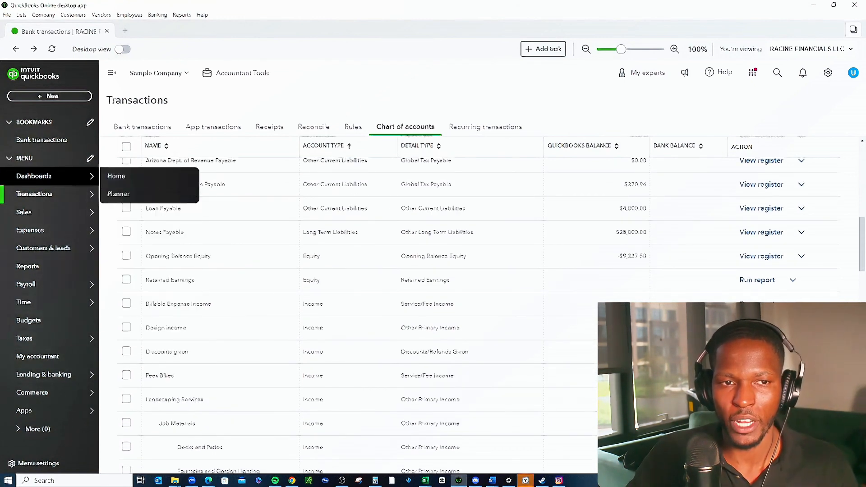
pyautogui.click(187, 194)
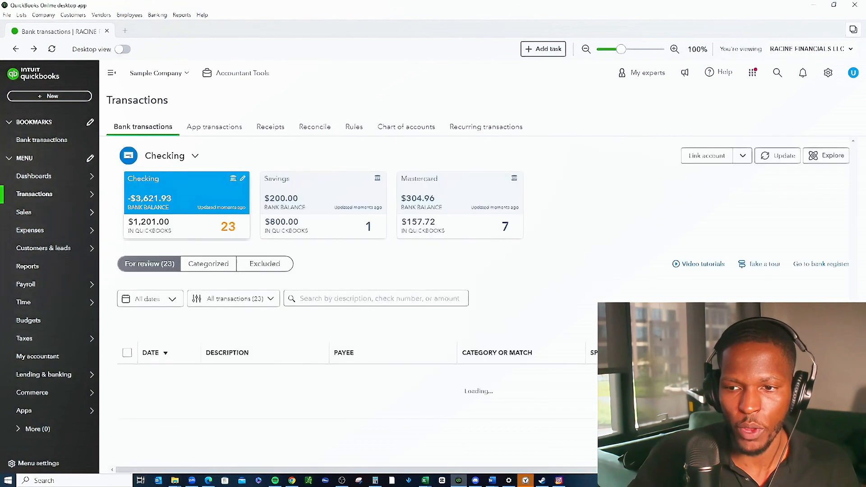
pyautogui.scroll(-3, 451, 293)
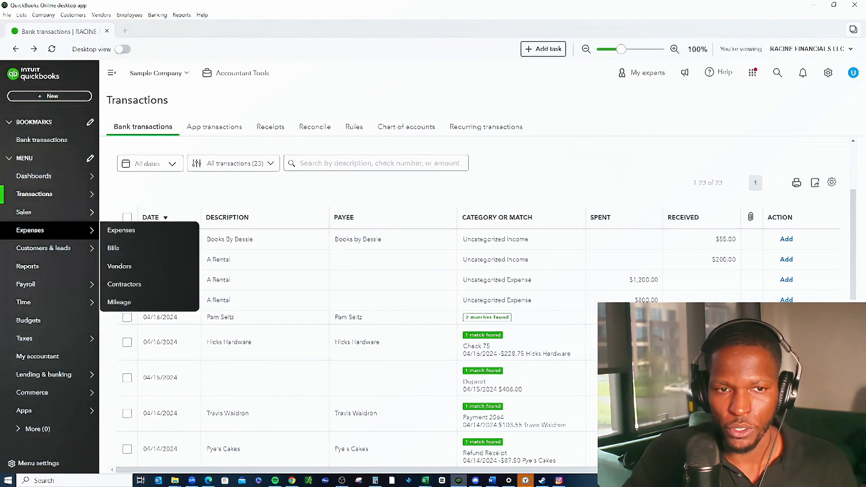
# Open the Reconcile page, get started with reconciling, and dismiss the introductory message.
pyautogui.moveTo(54, 249)
pyautogui.moveTo(45, 194)
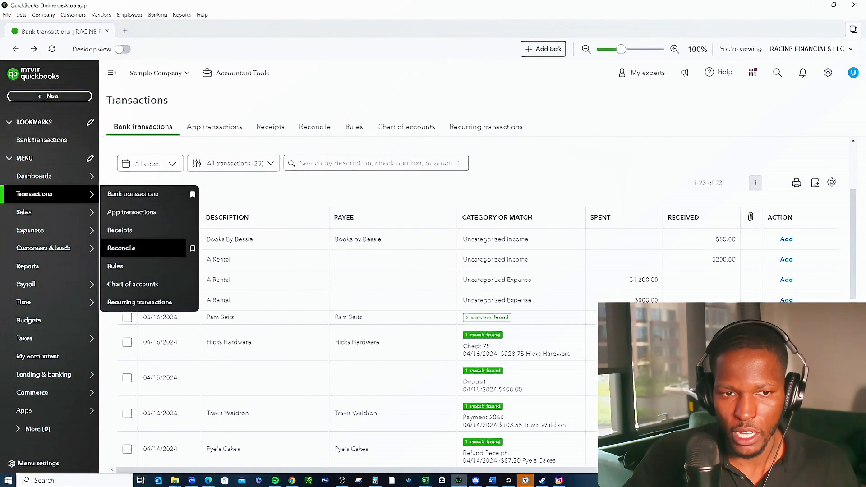
pyautogui.click(122, 248)
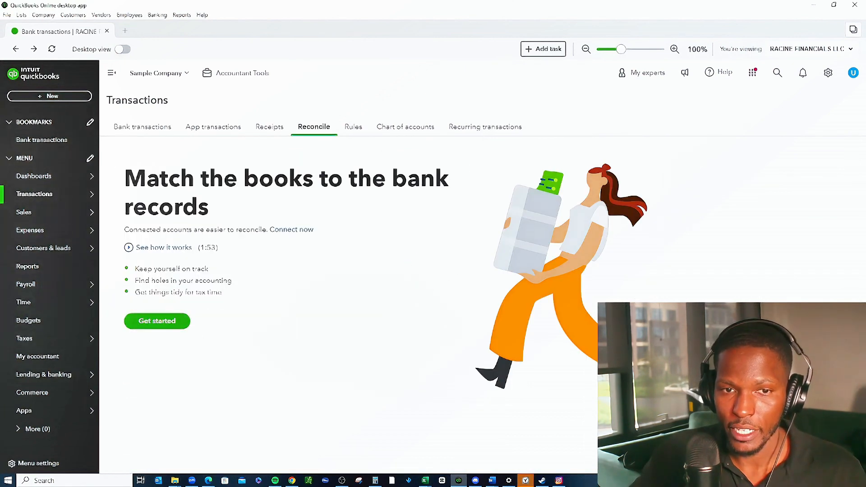
pyautogui.click(157, 320)
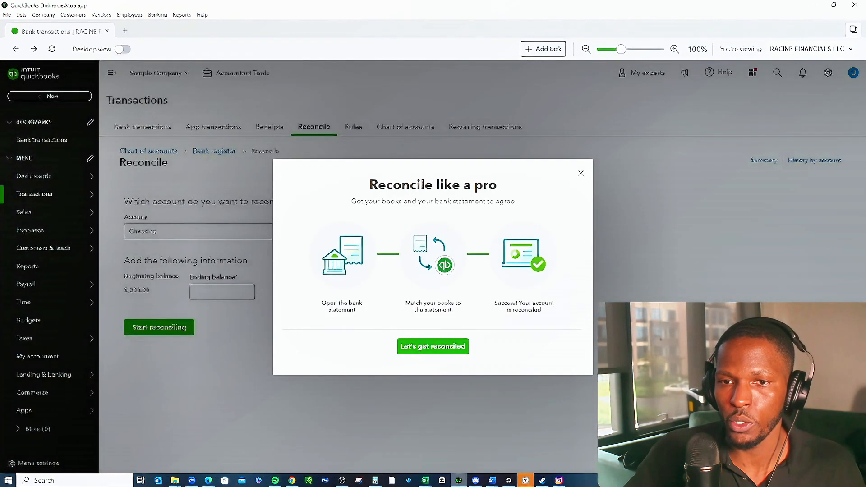
pyautogui.click(581, 173)
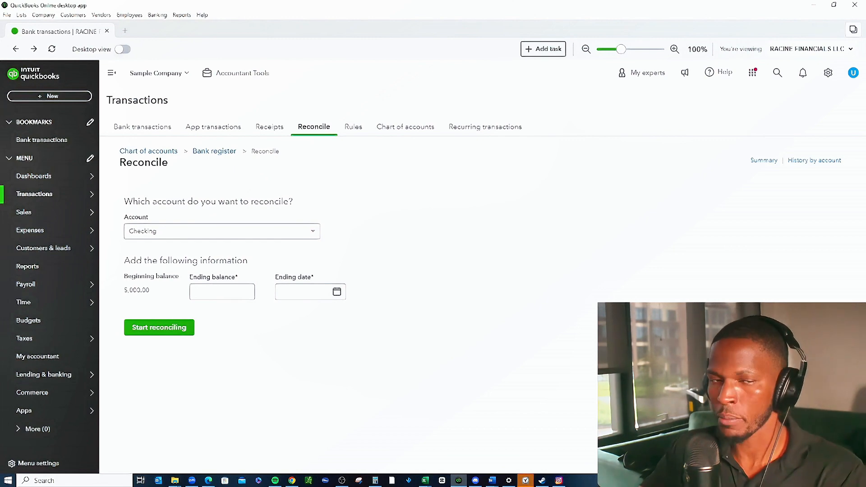
# Start reconciling the Checking account with an ending date of 05/31/2024 and an ending balance of 2,000.00.
pyautogui.click(222, 292)
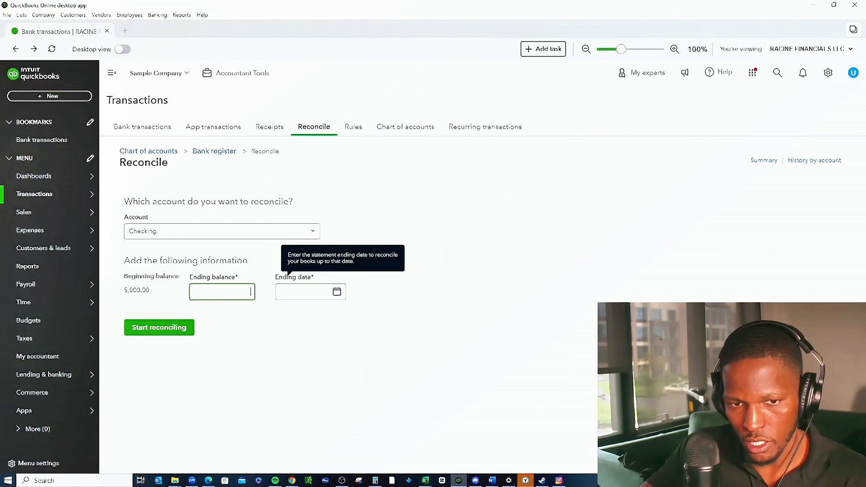
pyautogui.click(336, 292)
pyautogui.click(358, 401)
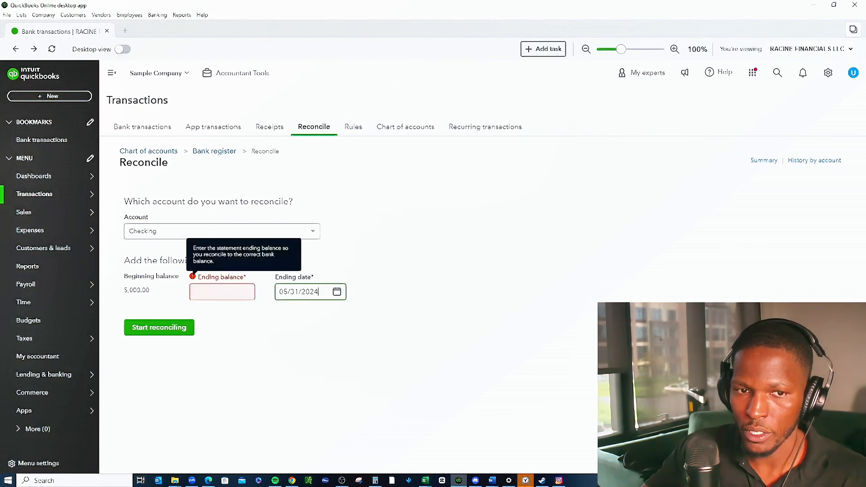
pyautogui.click(222, 291)
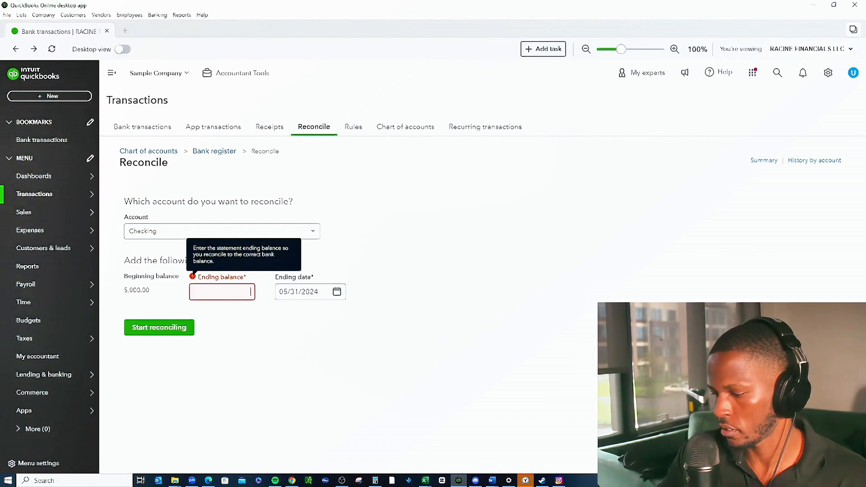
pyautogui.write('20000')
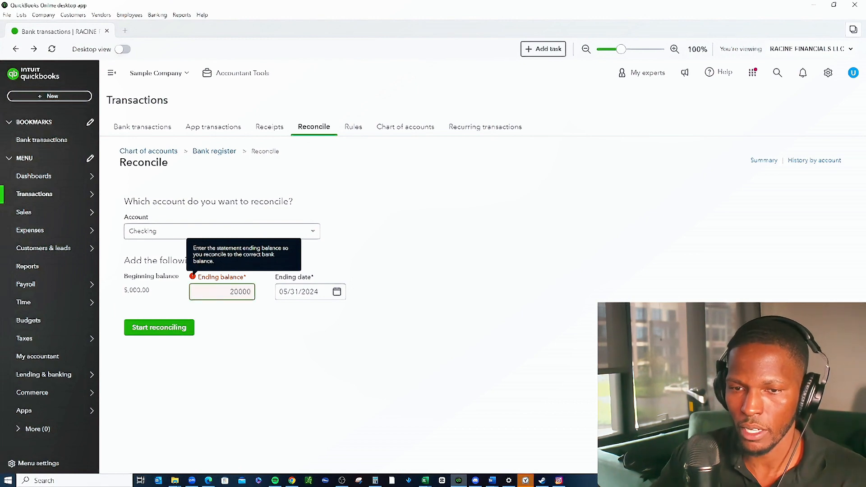
pyautogui.press('BackSpace')
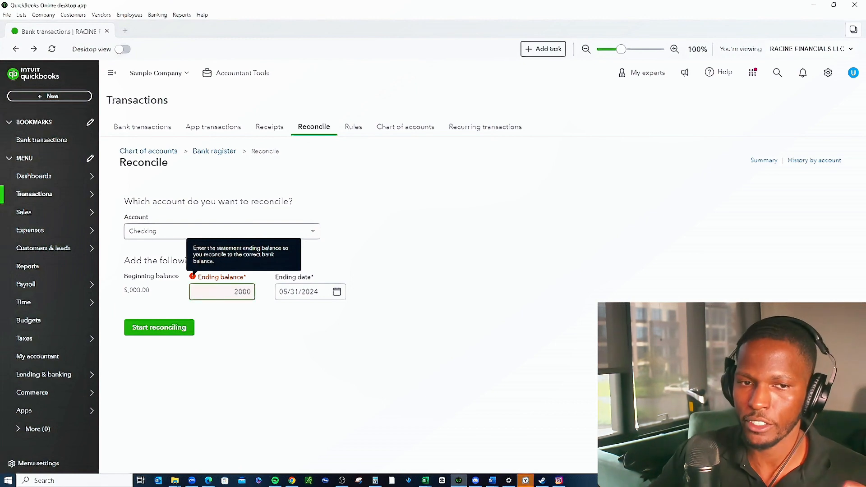
pyautogui.click(158, 327)
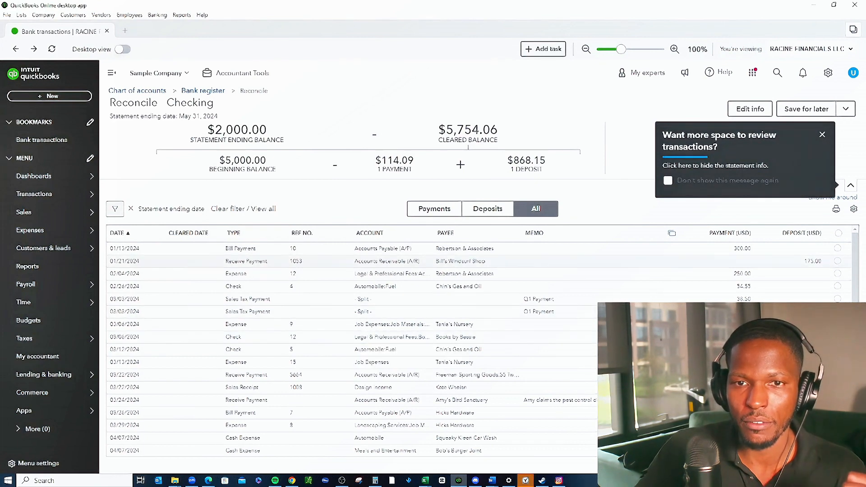
# Edit the Checking reconciliation's statement information to an ending date of 01/31/2024 and save it.
pyautogui.click(203, 91)
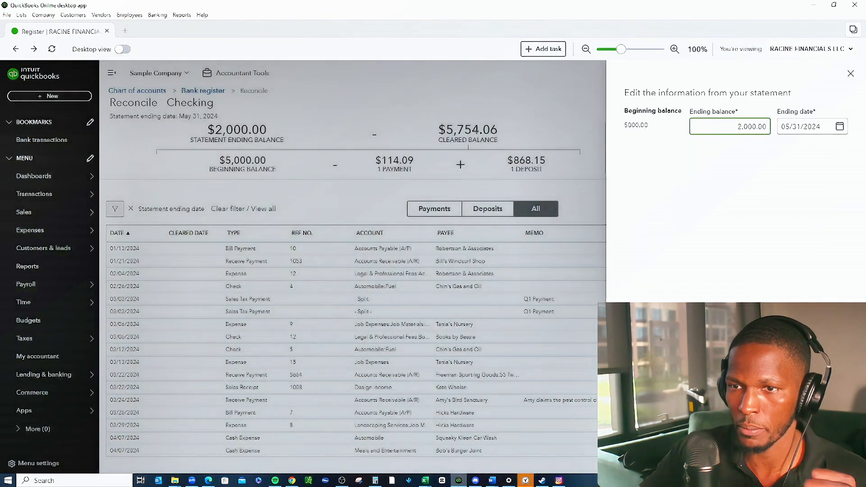
pyautogui.click(811, 127)
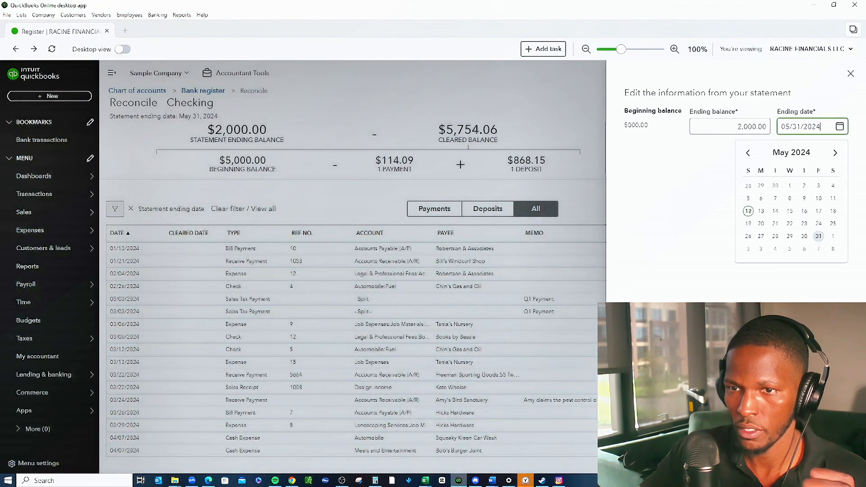
pyautogui.click(748, 152)
pyautogui.click(747, 152)
pyautogui.click(747, 152)
pyautogui.click(747, 152)
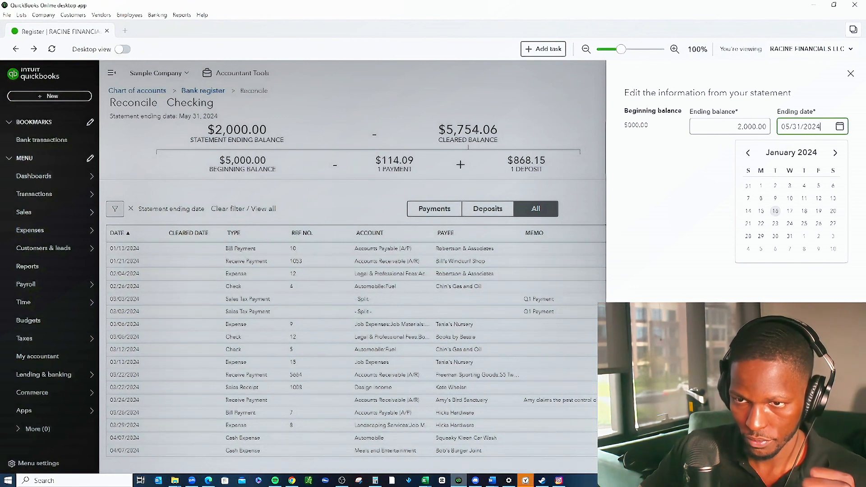
pyautogui.click(789, 236)
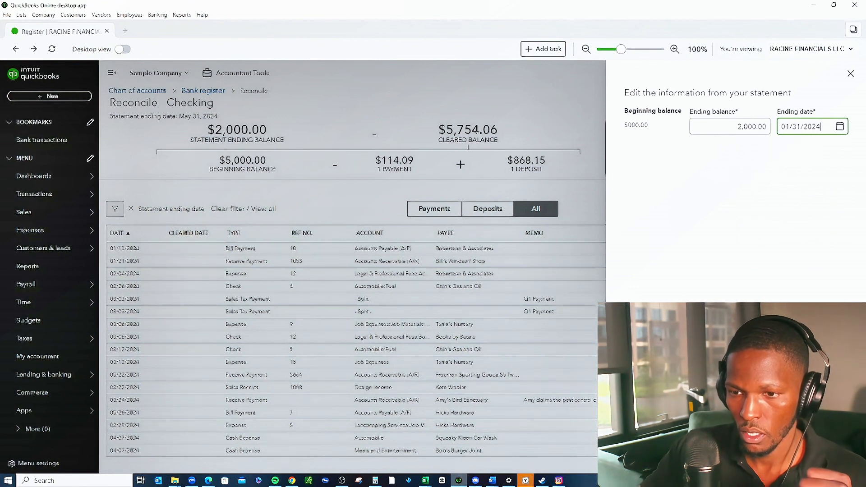
pyautogui.click(834, 459)
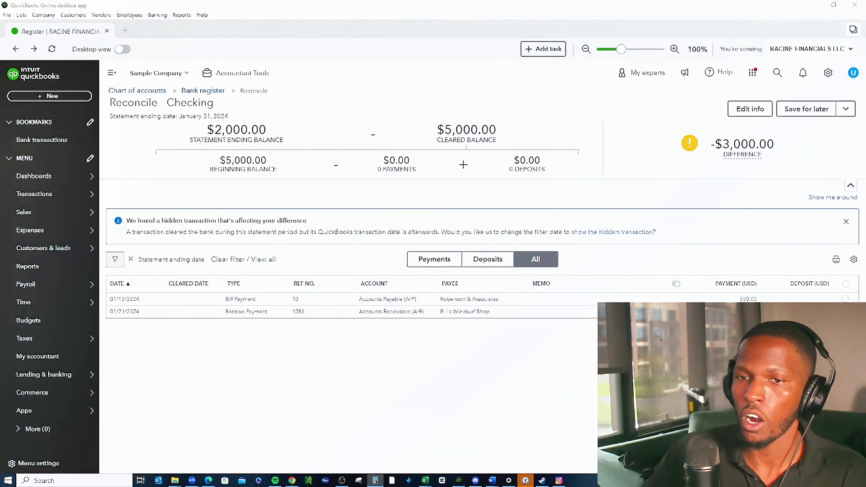
# Set the statement's ending balance to 4,875.00 and save the statement information.
pyautogui.click(750, 109)
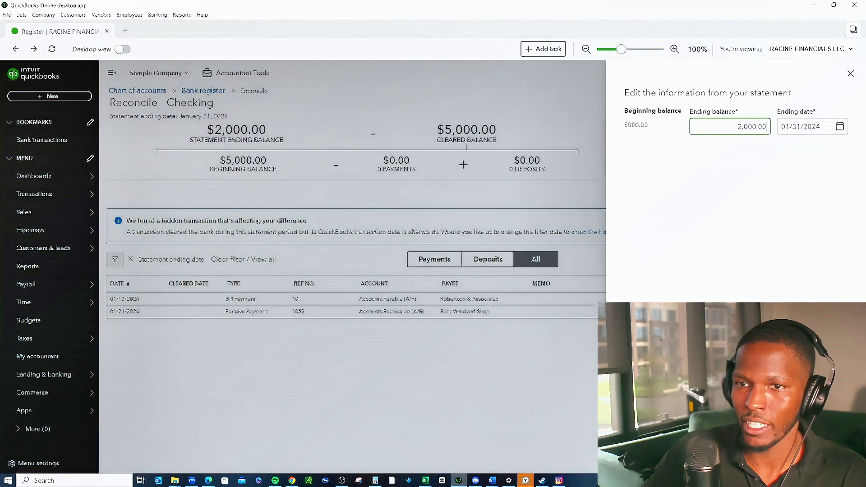
pyautogui.write('4875')
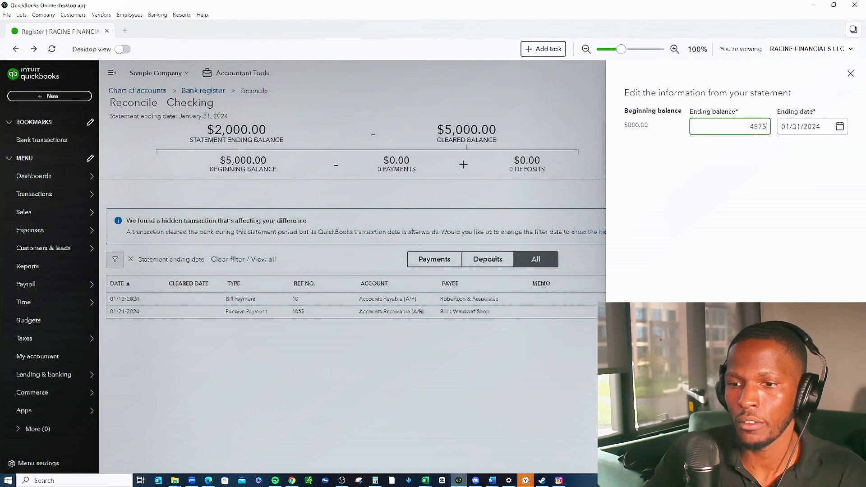
pyautogui.click(840, 459)
# Mark all the listed January transactions as cleared and finish the Checking reconciliation, closing its completion message.
pyautogui.click(846, 283)
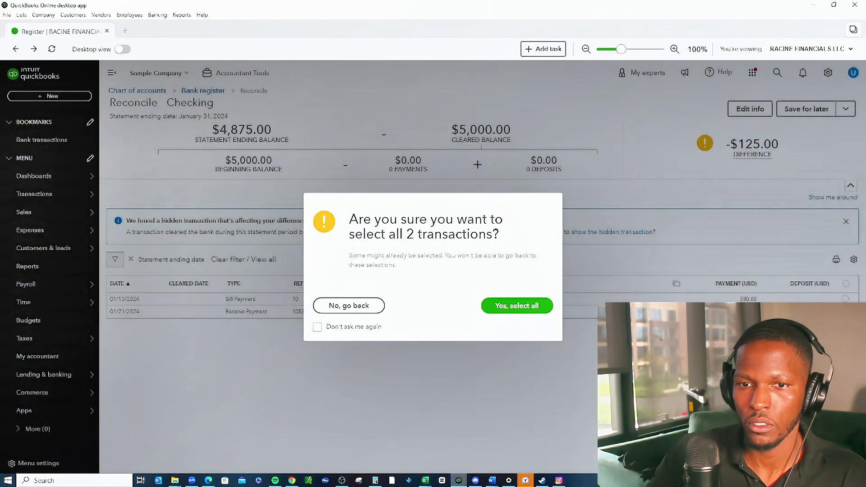
pyautogui.click(517, 305)
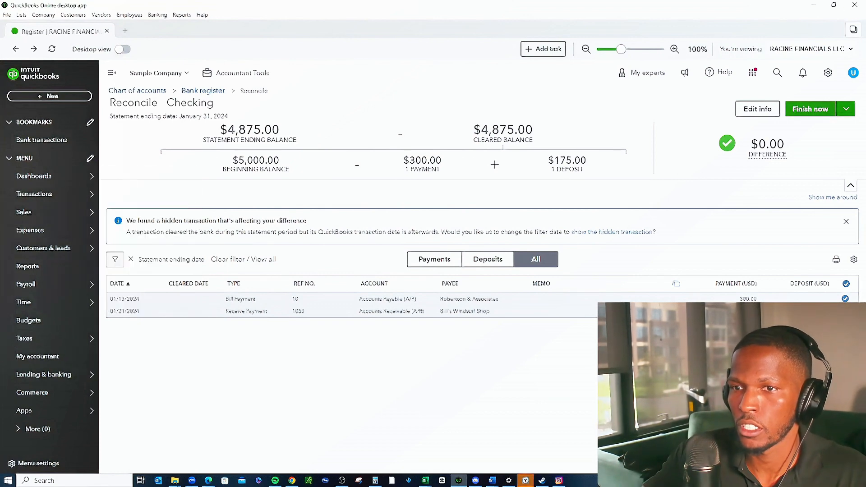
pyautogui.click(810, 108)
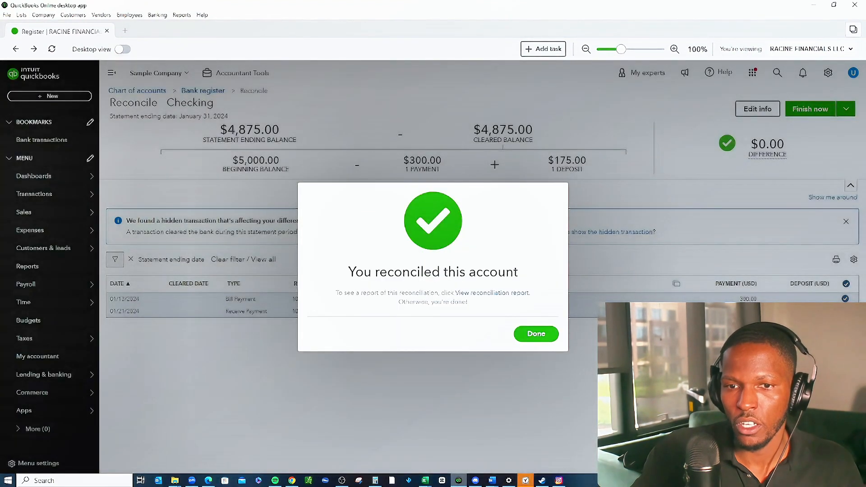
pyautogui.click(535, 334)
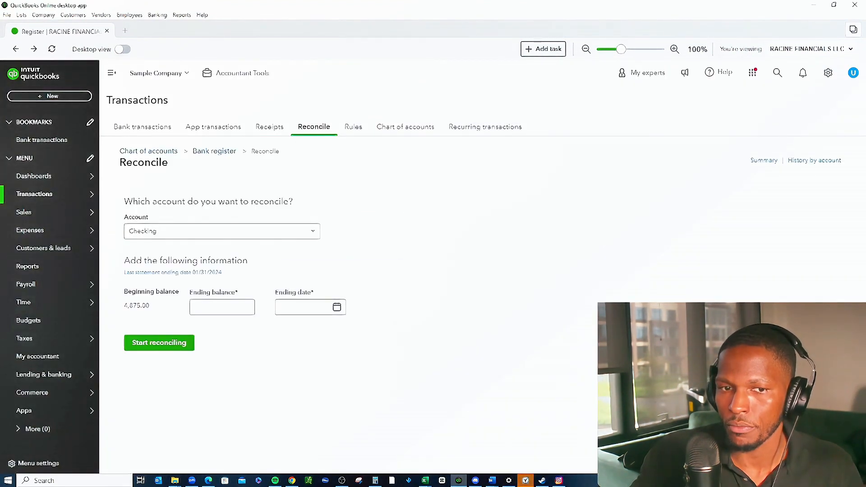
# Set the ending balance for the next Checking reconciliation to 2,221.00.
pyautogui.click(222, 307)
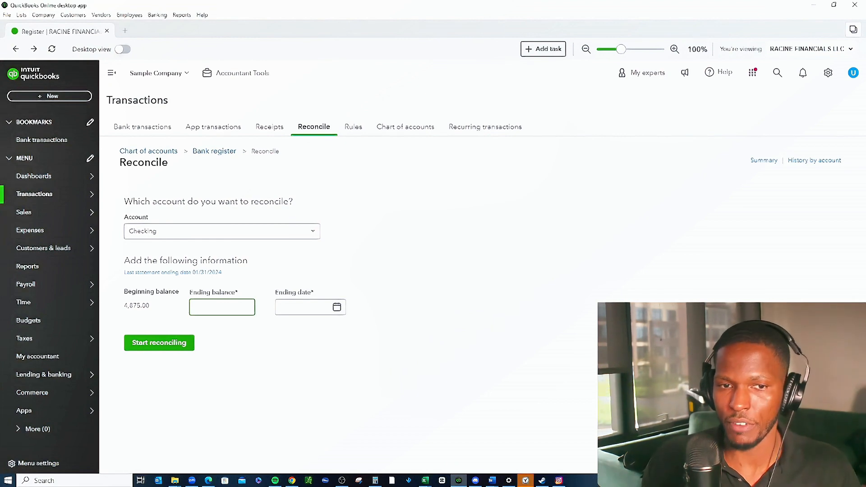
pyautogui.write('229')
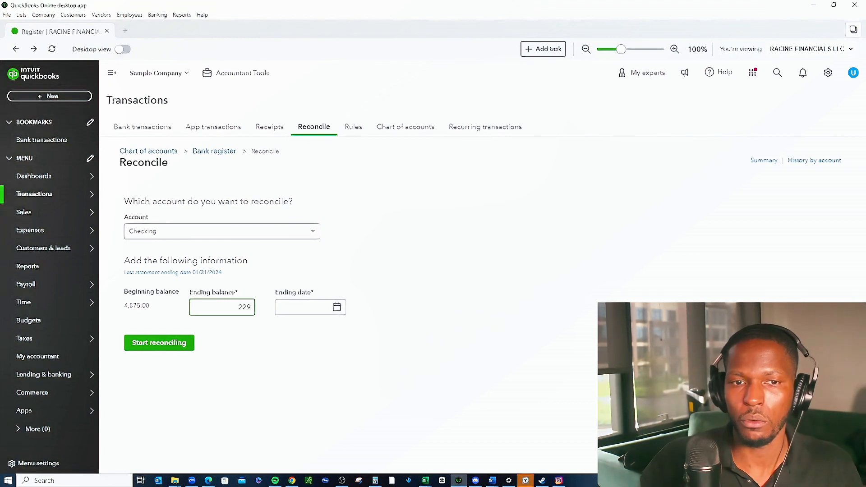
pyautogui.press('BackSpace')
pyautogui.press('BackSpace')
pyautogui.press('BackSpace')
pyautogui.write('222100')
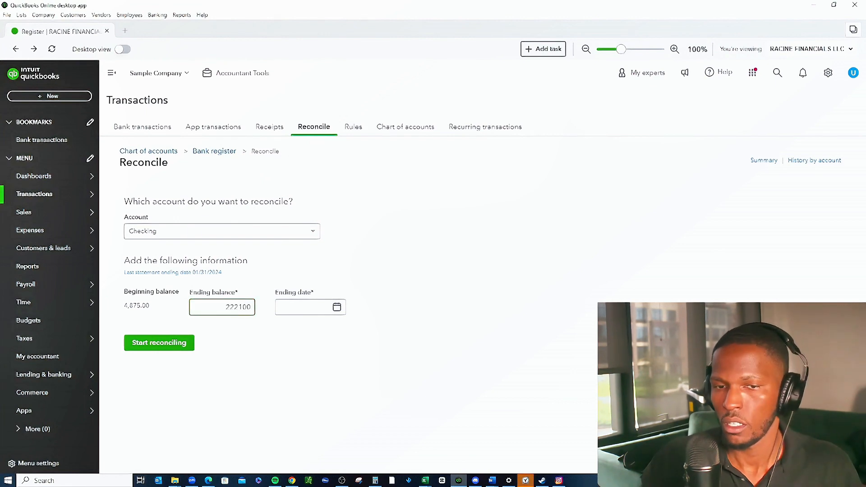
pyautogui.press('BackSpace')
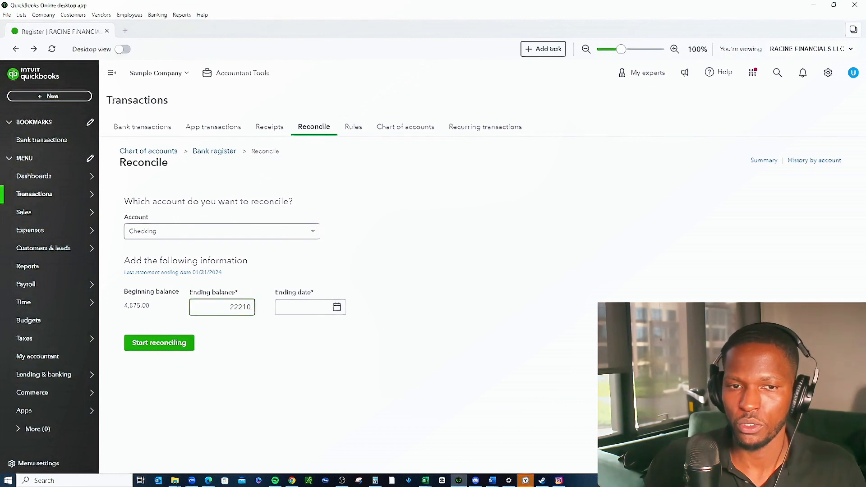
pyautogui.press('BackSpace')
pyautogui.press('Tab')
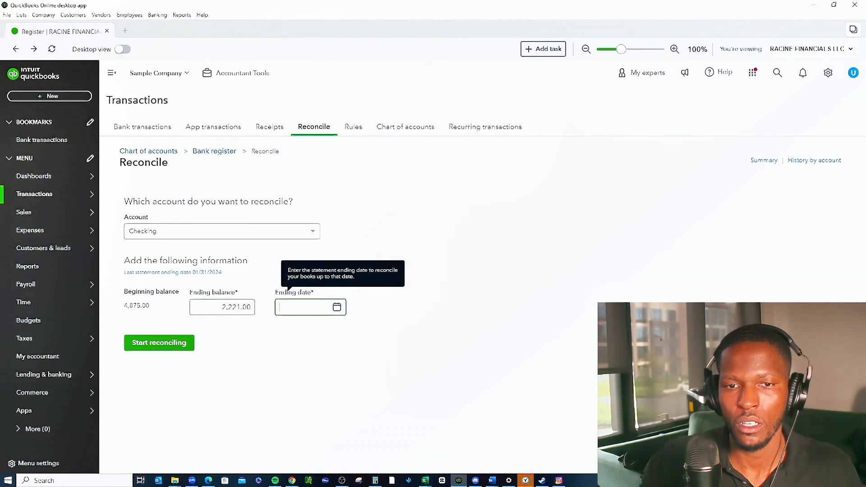
# Set the statement ending date to 02/29/2024, start reconciling Checking, and dismiss the introductory tips.
pyautogui.press('Tab')
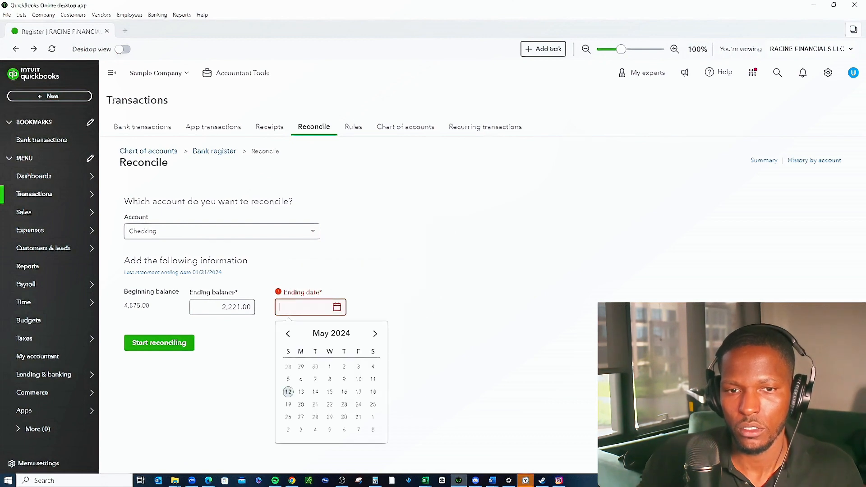
pyautogui.click(288, 333)
pyautogui.click(288, 333)
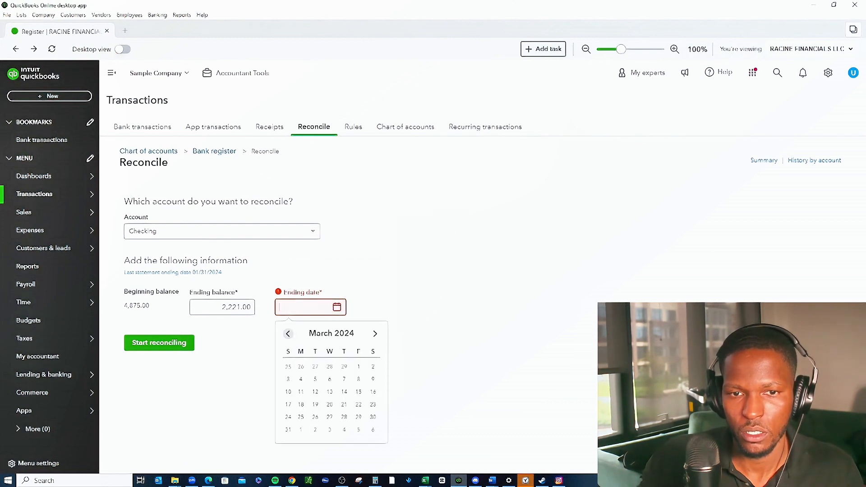
pyautogui.click(288, 333)
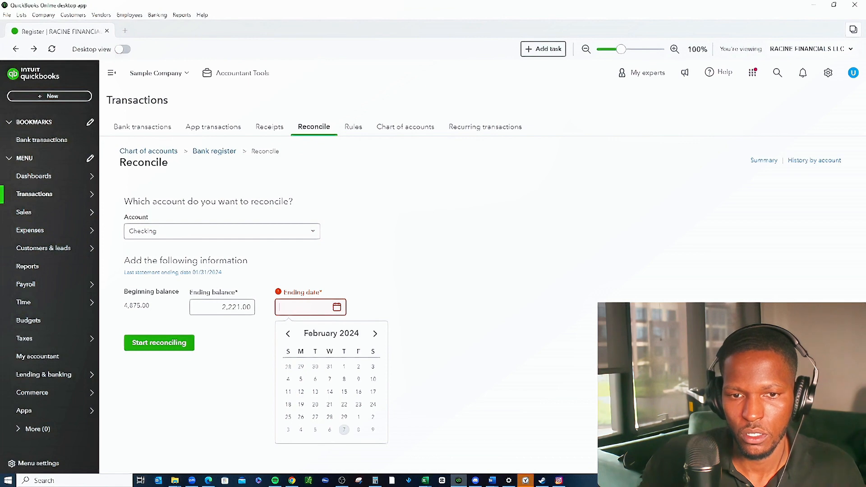
pyautogui.click(344, 416)
pyautogui.click(158, 342)
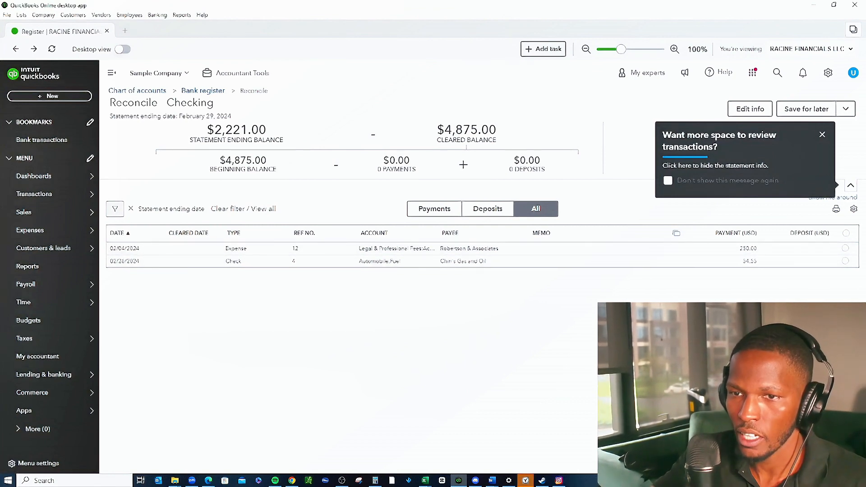
pyautogui.click(821, 134)
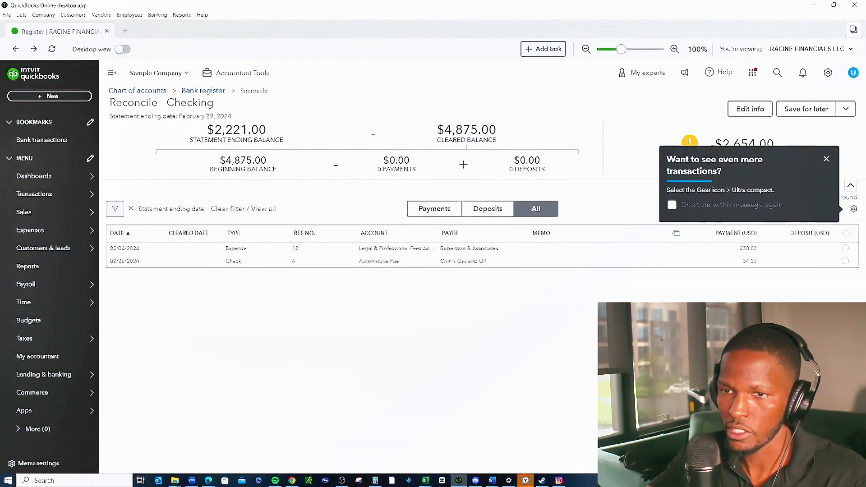
pyautogui.click(826, 158)
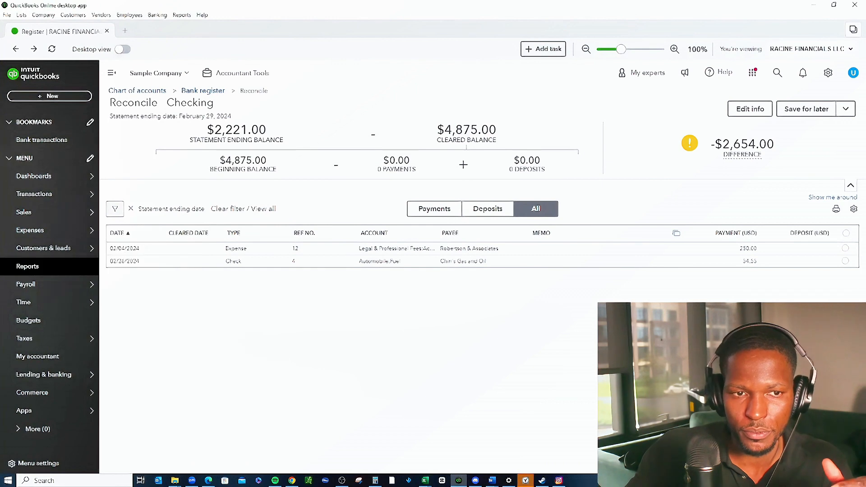
# Leave the reconciliation and open the Balance Sheet report from the favorite reports.
pyautogui.click(28, 266)
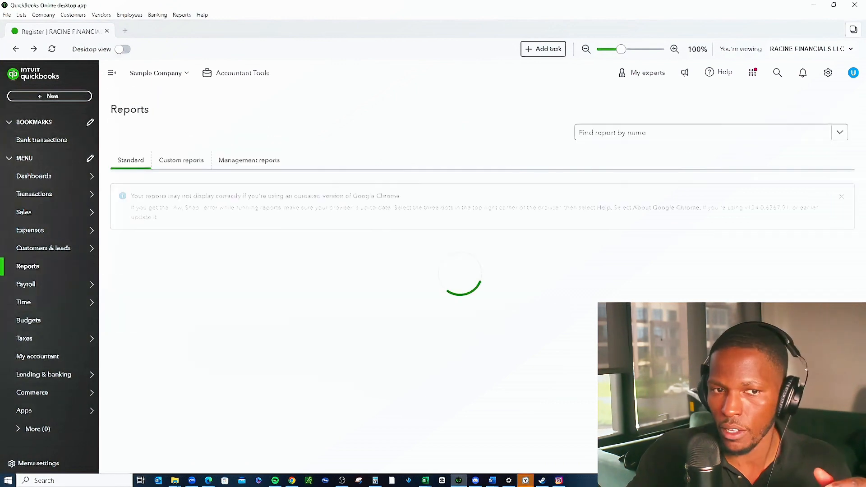
pyautogui.click(195, 300)
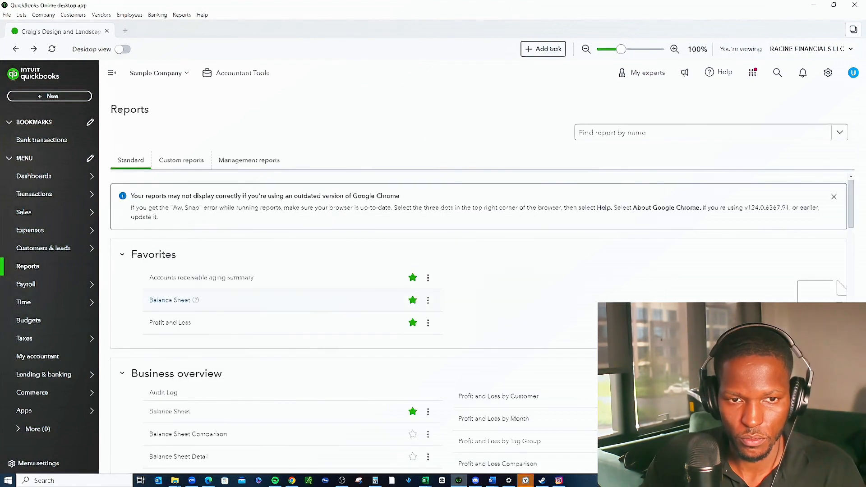
pyautogui.click(170, 300)
pyautogui.scroll(-3, 406, 252)
pyautogui.scroll(3, 406, 246)
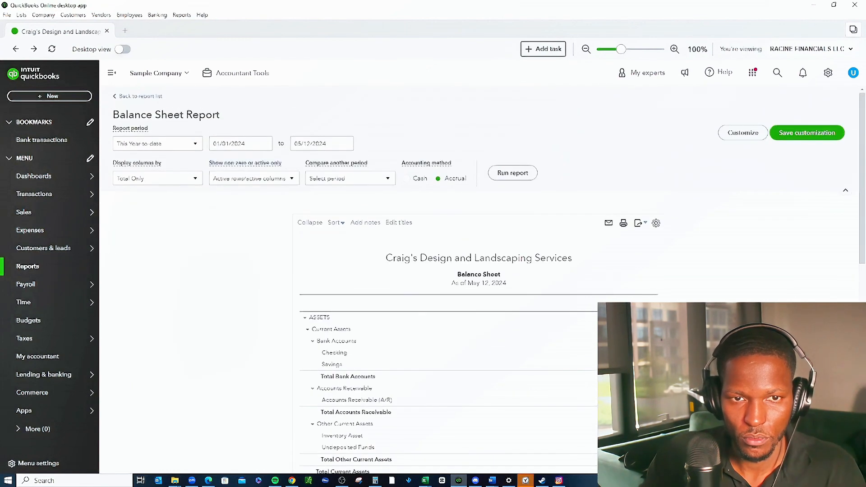
# Run the Balance Sheet with an end date of 01/31/2024 and examine the Checking account's total.
pyautogui.click(342, 142)
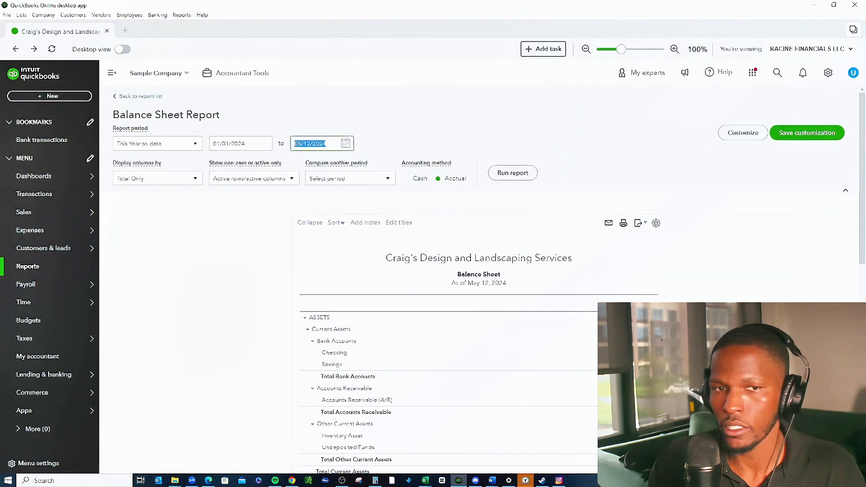
pyautogui.write('0131')
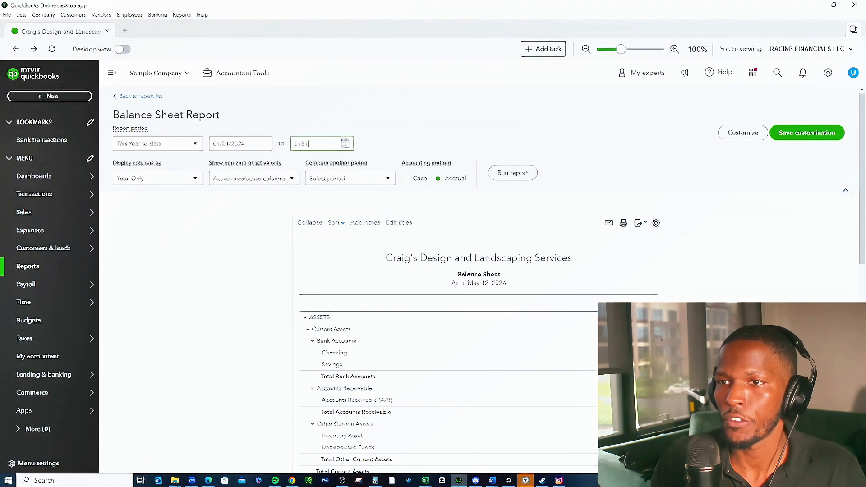
pyautogui.write('24')
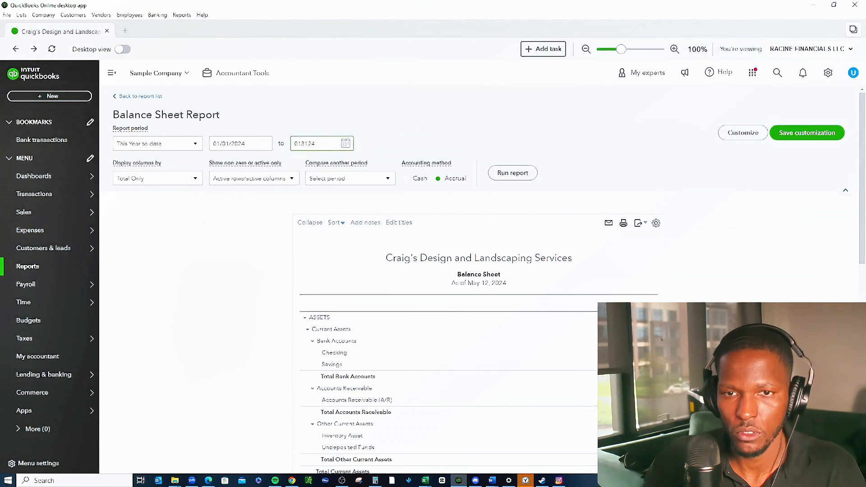
pyautogui.click(513, 173)
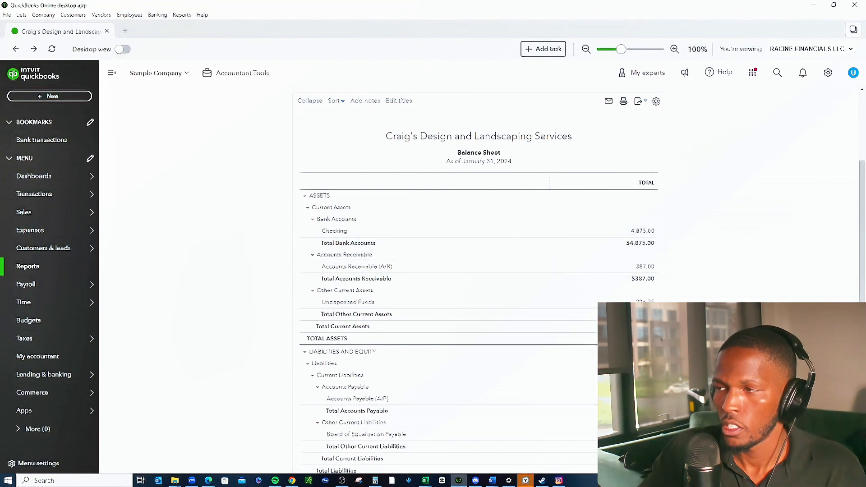
pyautogui.click(643, 231)
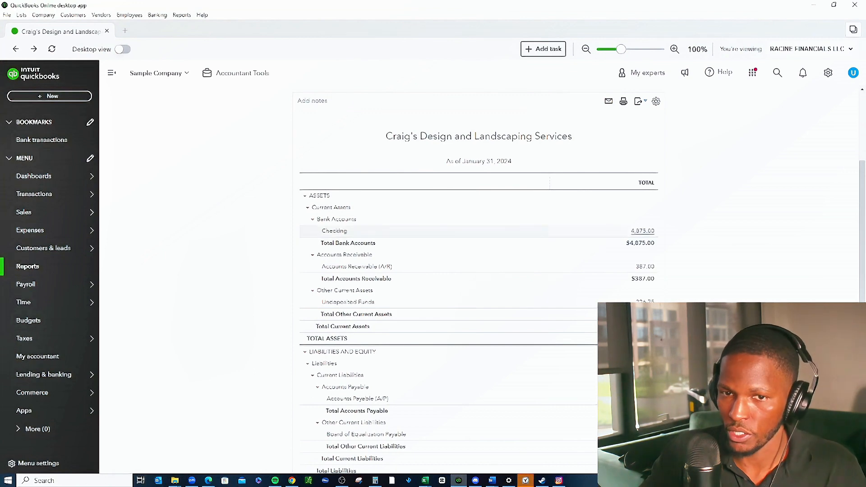